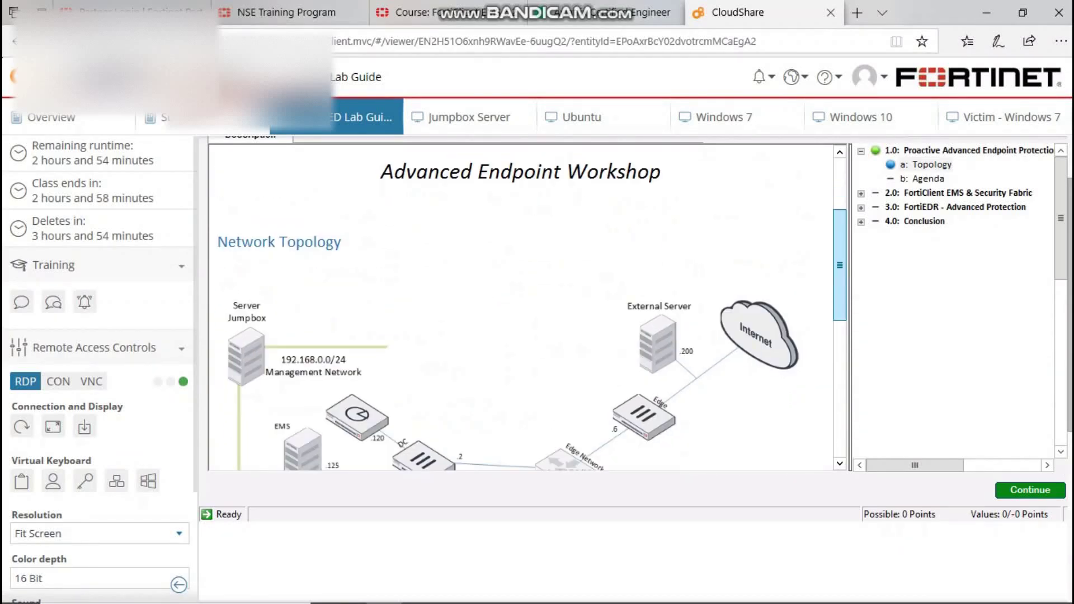
# Step: Scroll through slide 35 on FortiClient EMS fabric-enabled endpoint protection
pyautogui.scroll(-3, 521, 307)
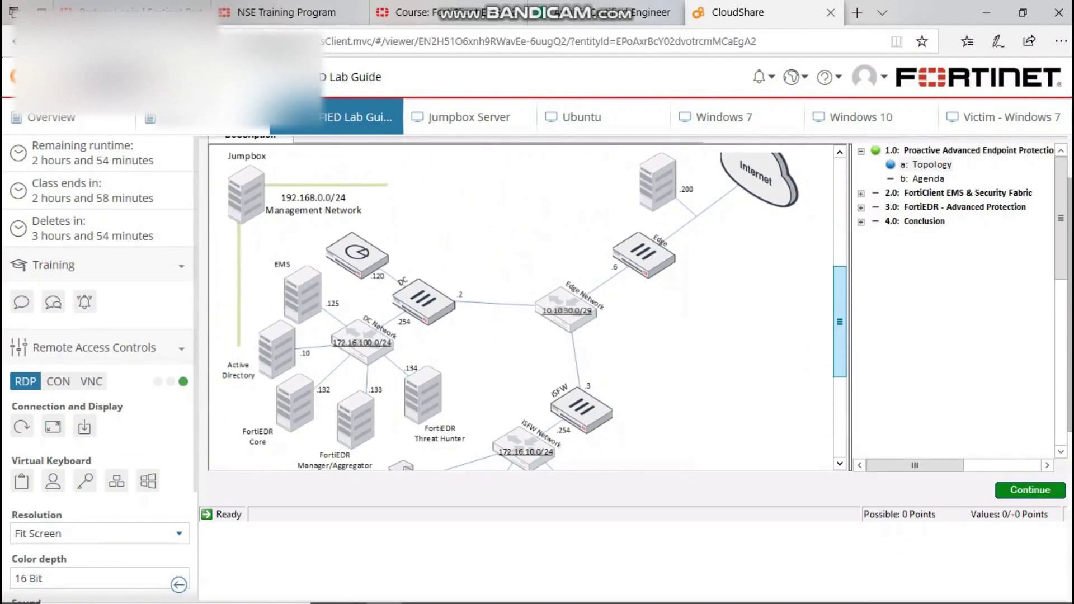
pyautogui.scroll(-1, 521, 308)
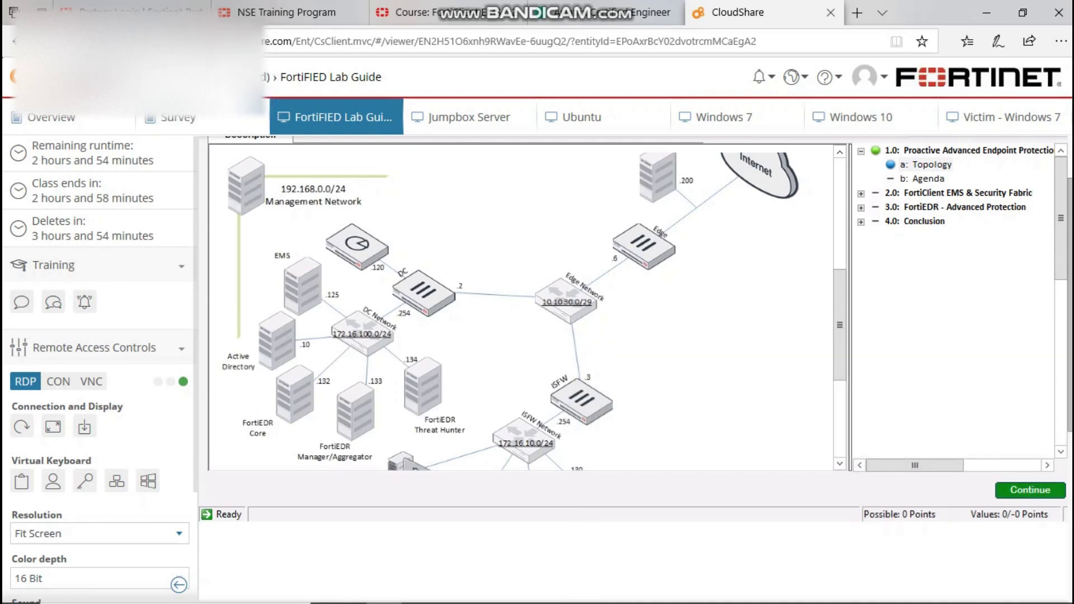
pyautogui.scroll(-1, 521, 308)
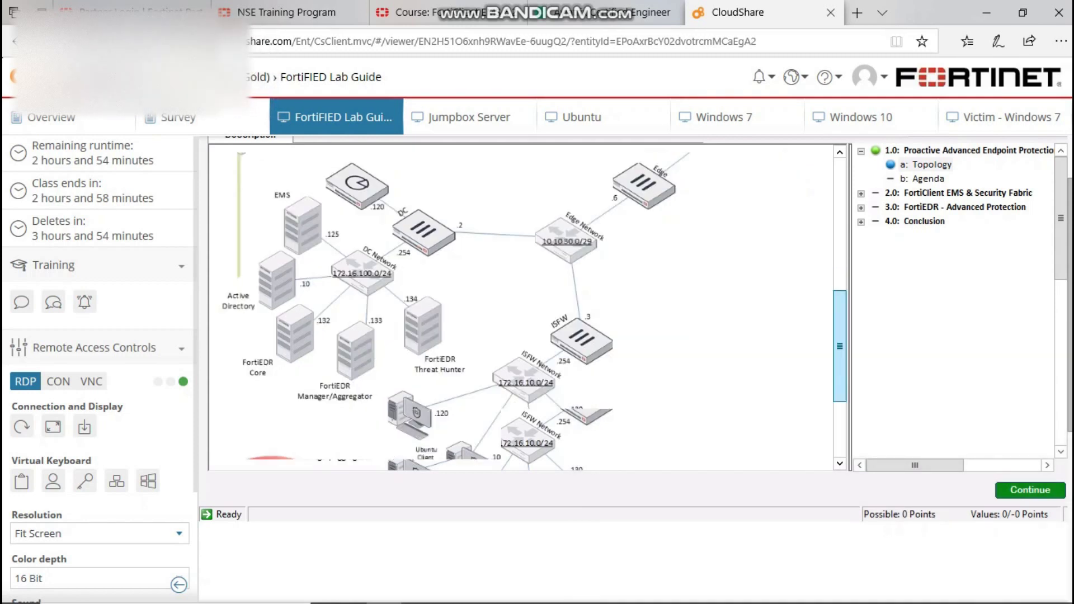
pyautogui.scroll(-2, 520, 308)
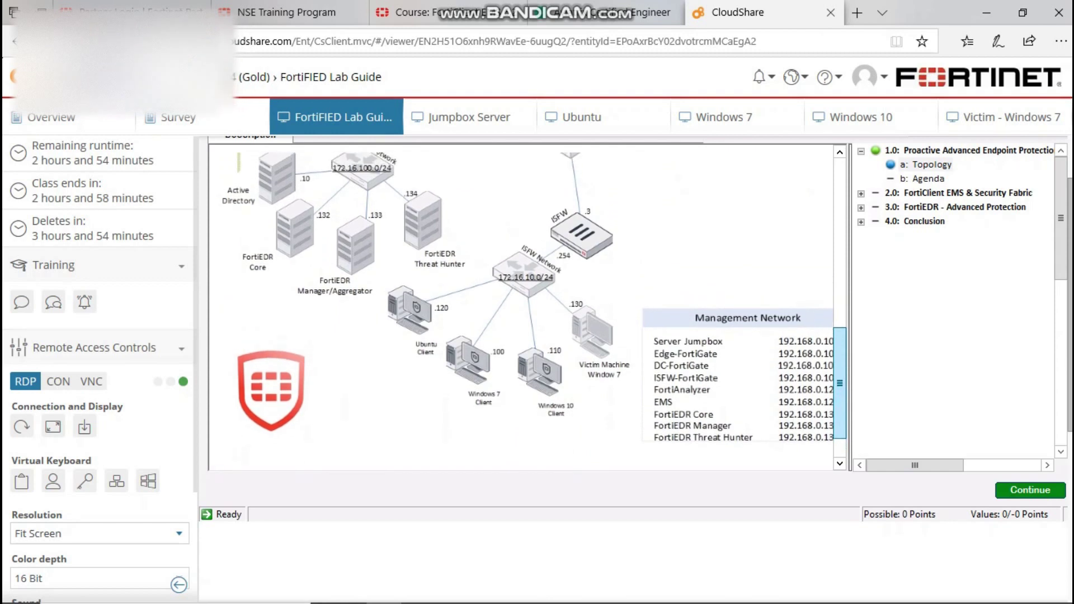
pyautogui.scroll(1, 520, 307)
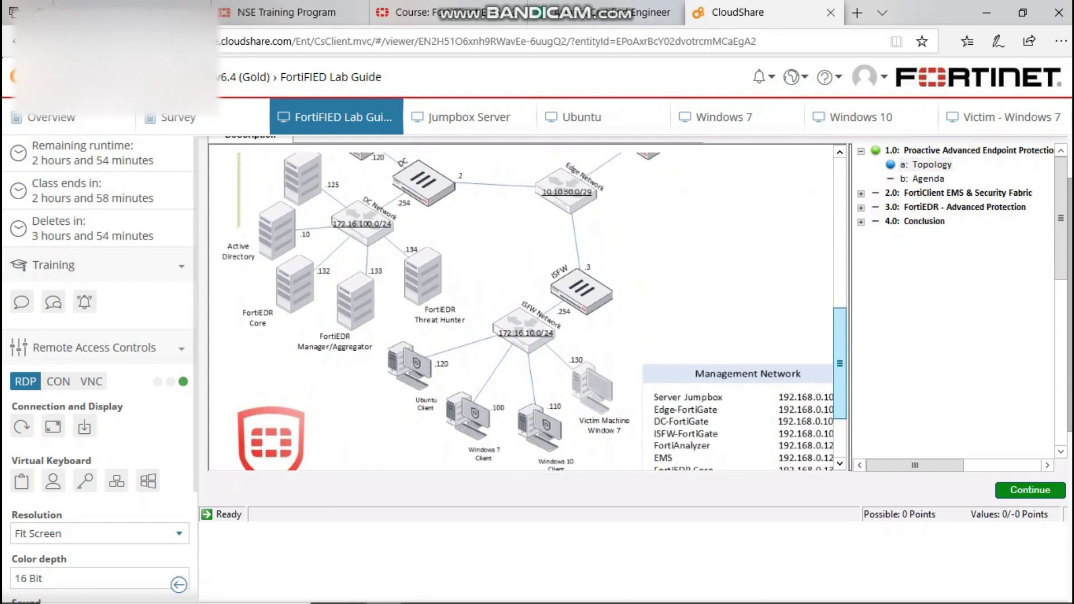
pyautogui.scroll(1, 521, 307)
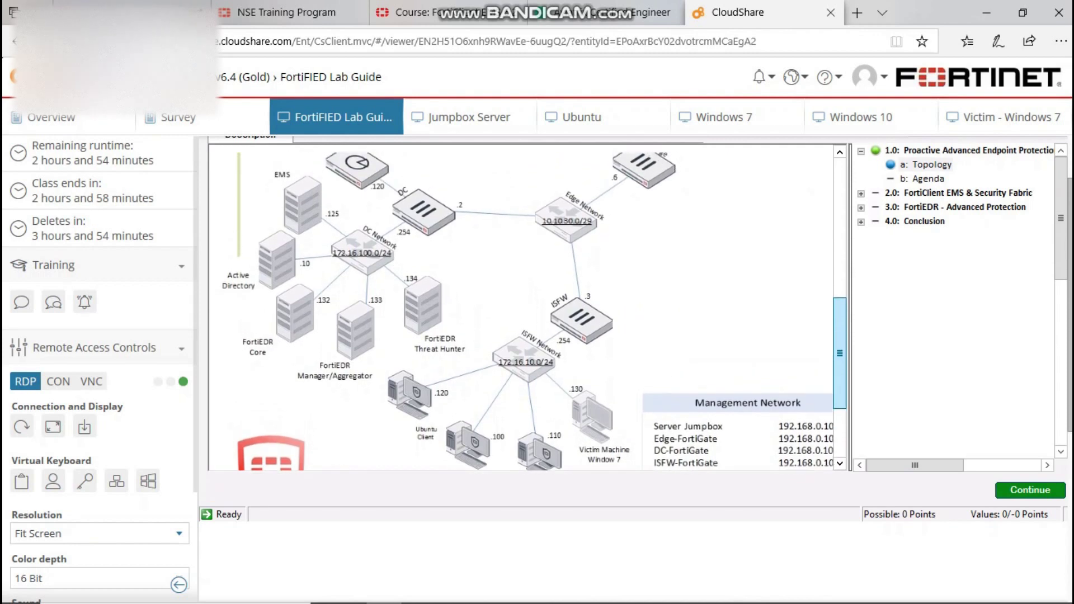
pyautogui.scroll(2, 520, 308)
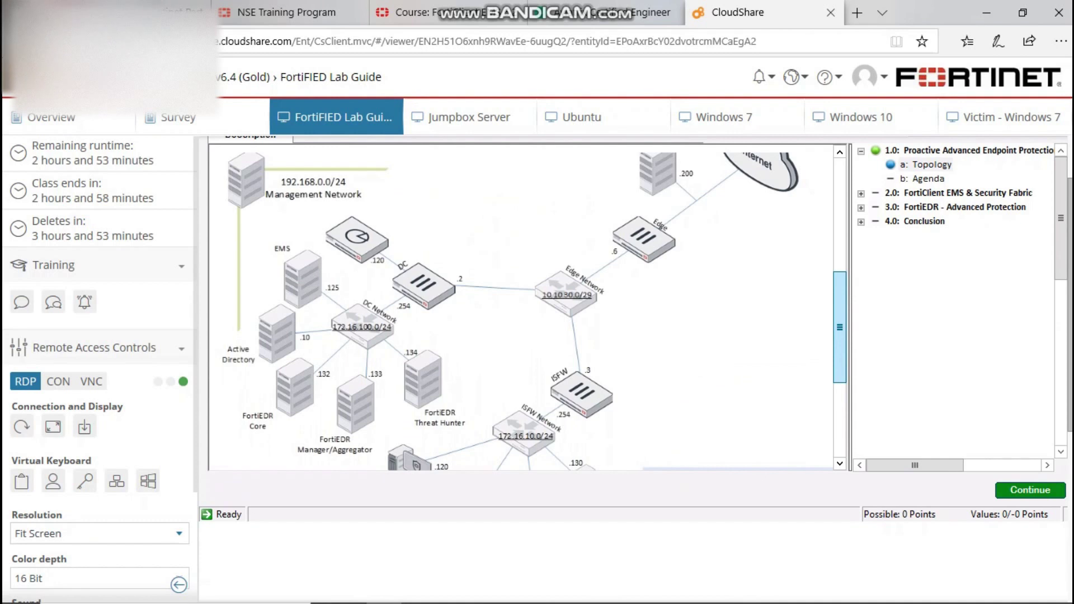
pyautogui.scroll(1, 521, 308)
pyautogui.scroll(2, 521, 307)
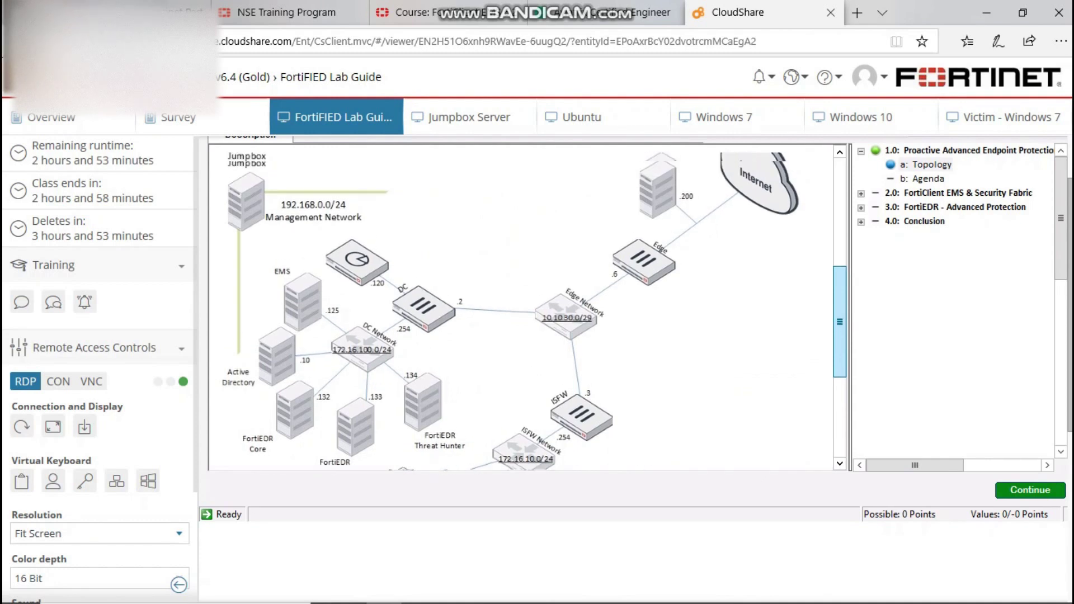
pyautogui.scroll(-2, 521, 308)
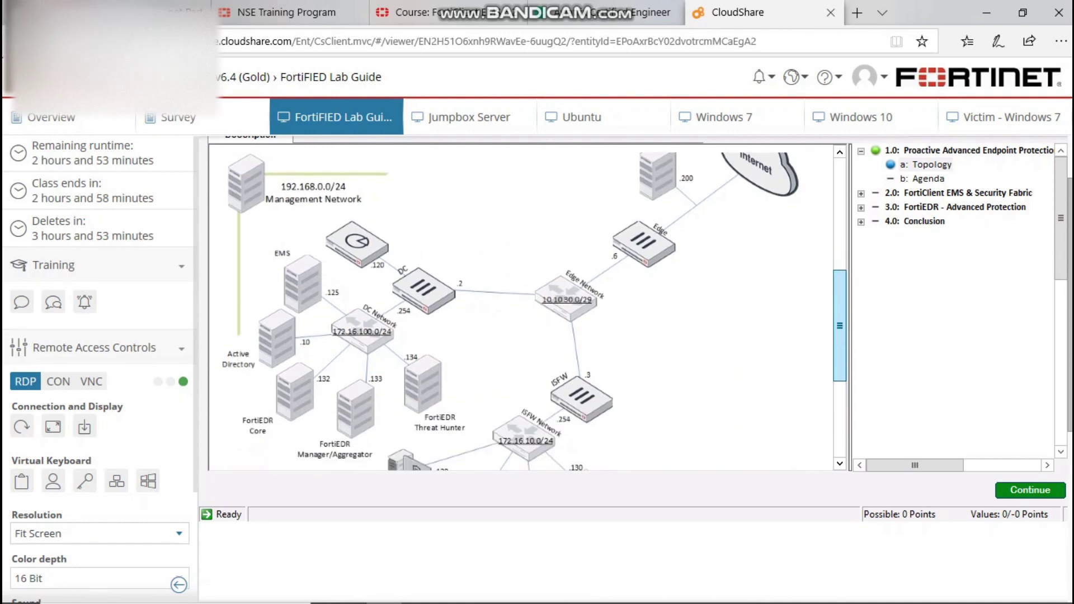
pyautogui.scroll(-3, 534, 311)
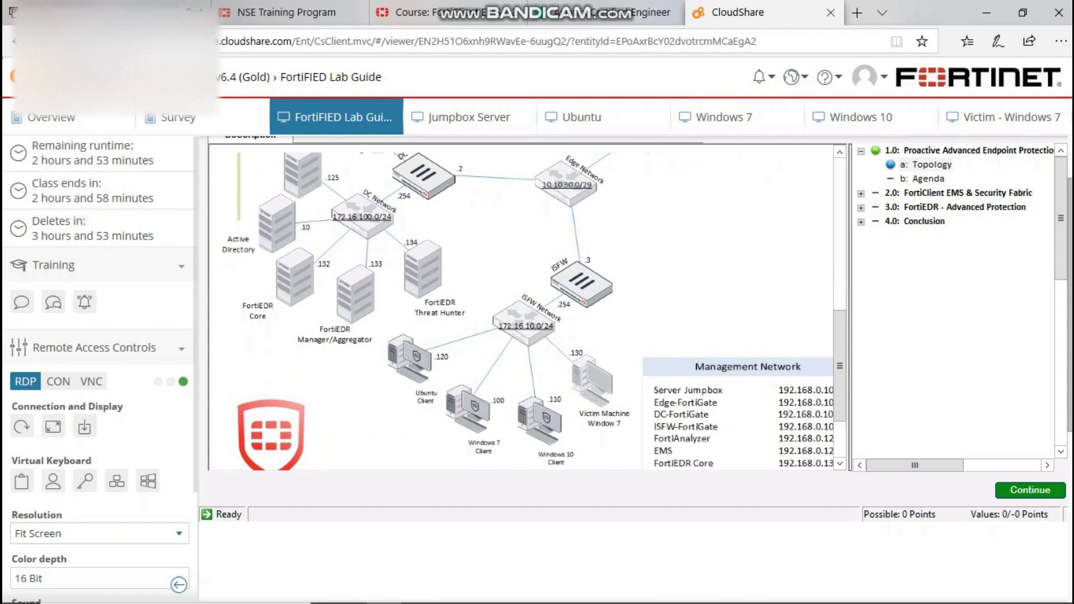
pyautogui.scroll(3, 839, 336)
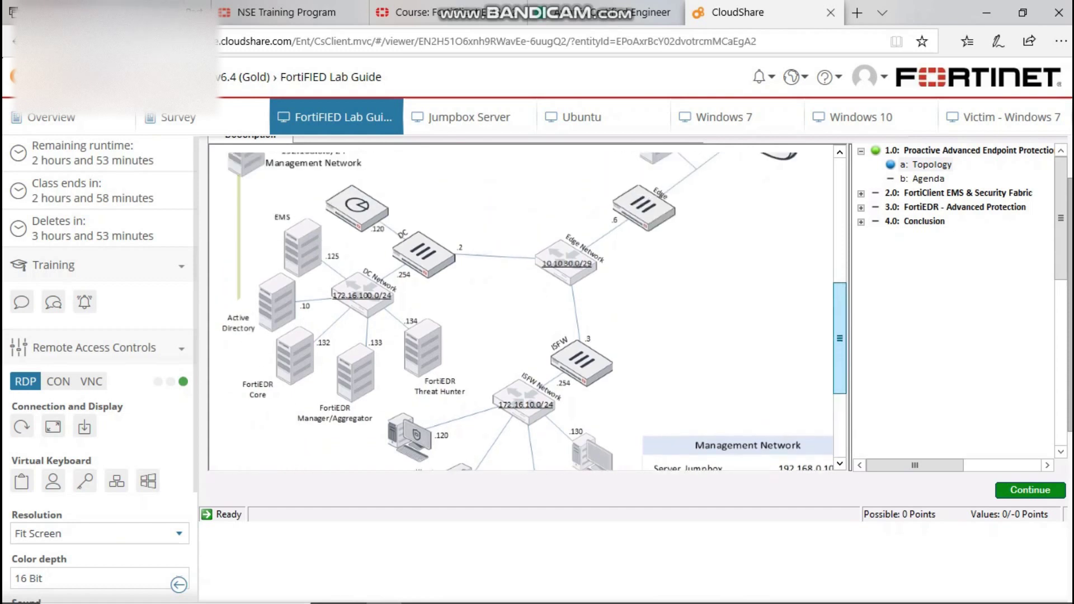
pyautogui.scroll(2, 839, 333)
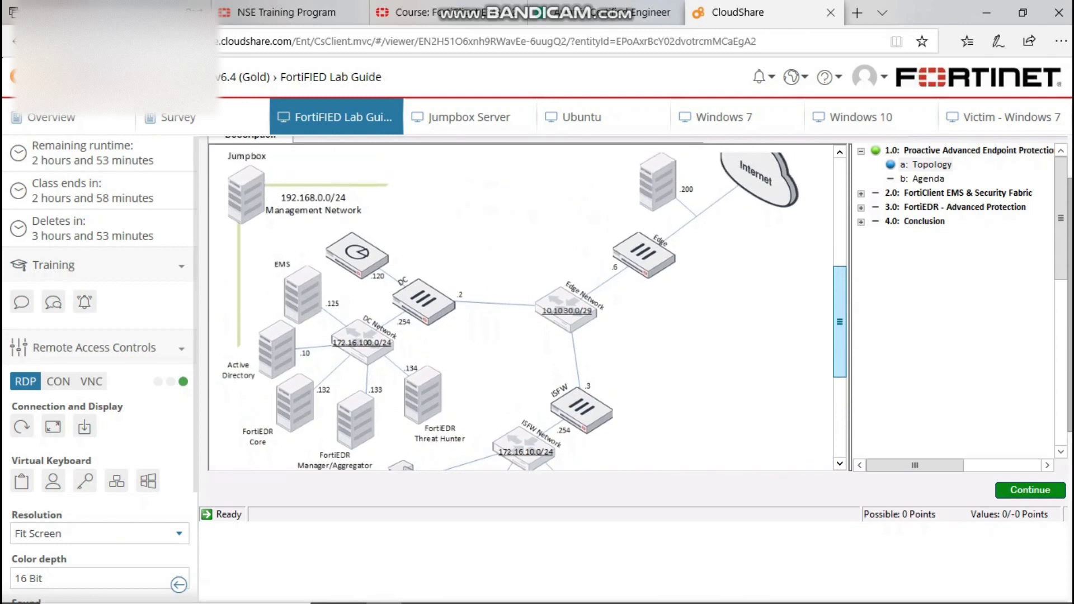
pyautogui.scroll(2, 839, 312)
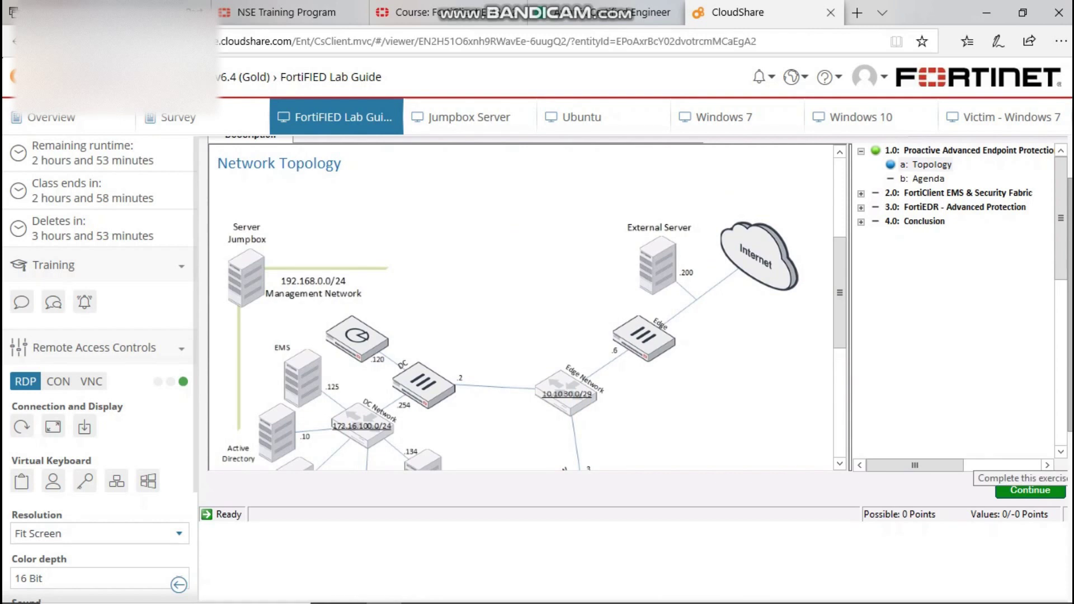
pyautogui.scroll(-3, 520, 308)
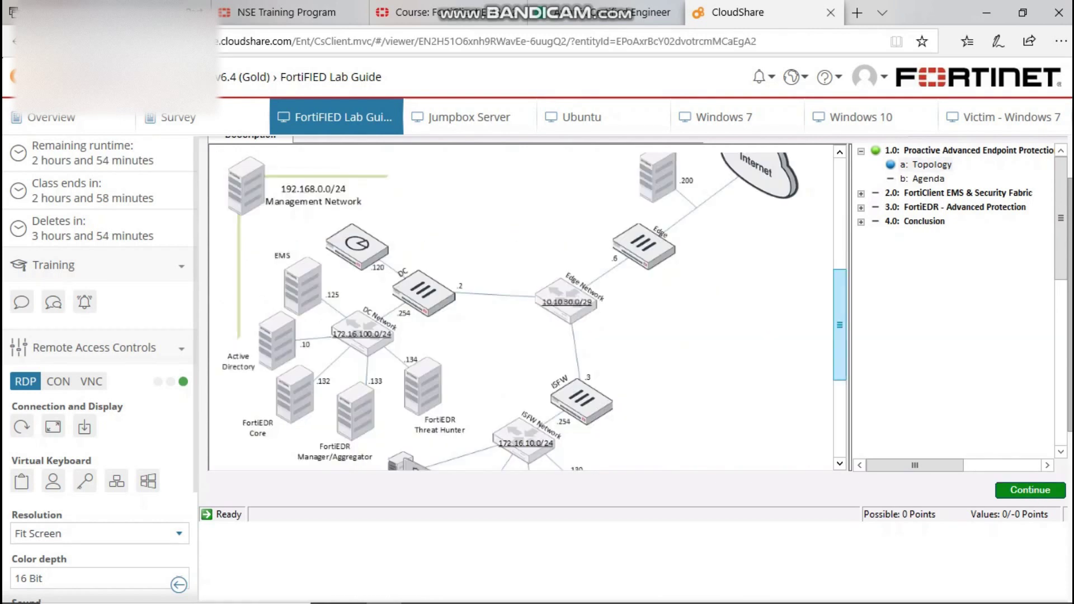
pyautogui.scroll(-6, 839, 324)
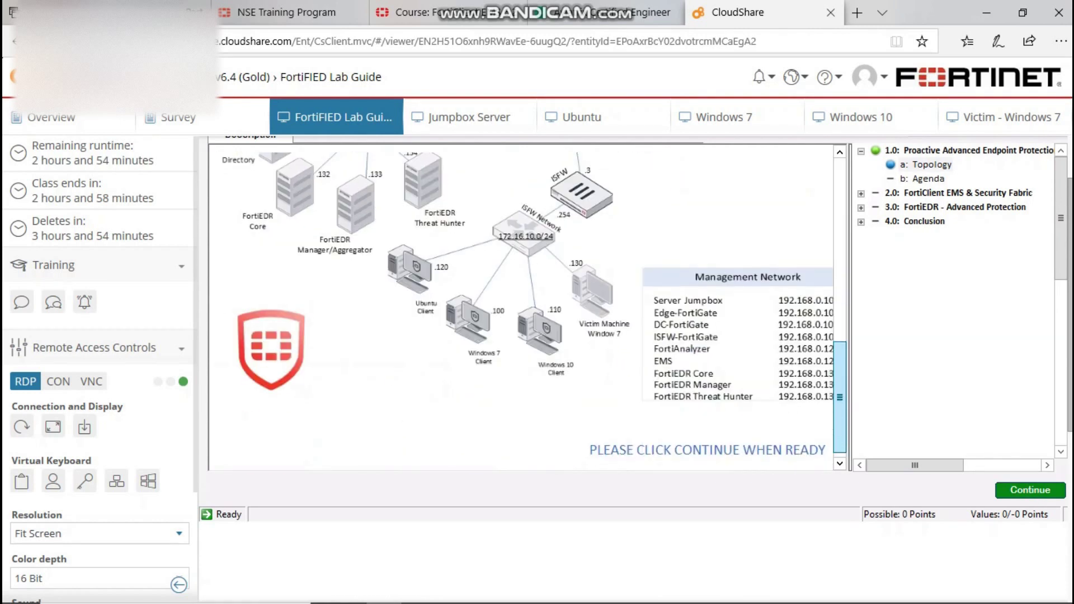
pyautogui.scroll(2, 839, 388)
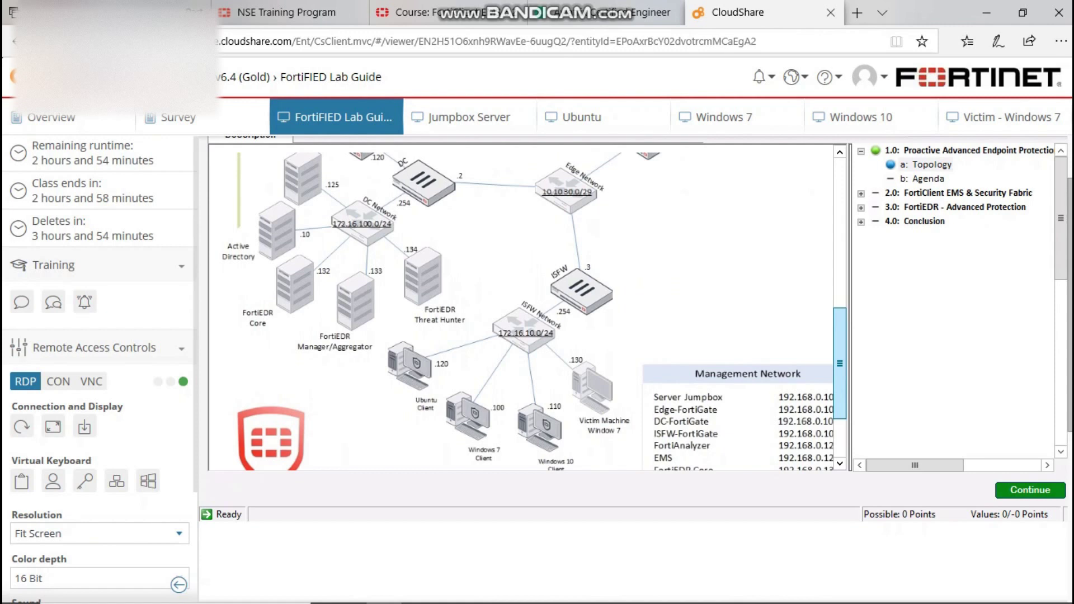
pyautogui.scroll(3, 528, 312)
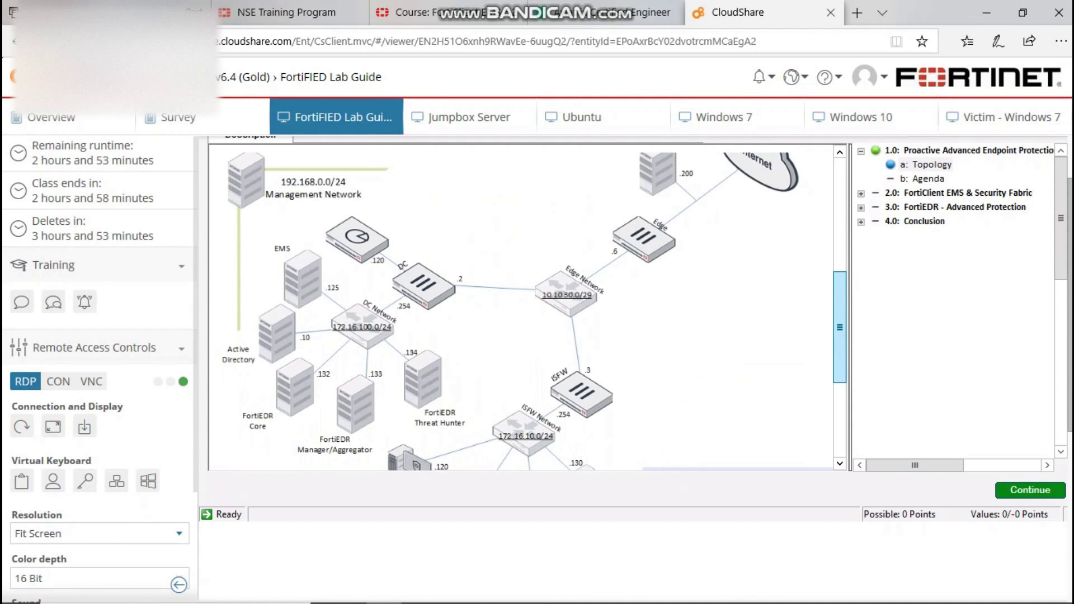
pyautogui.scroll(2, 528, 312)
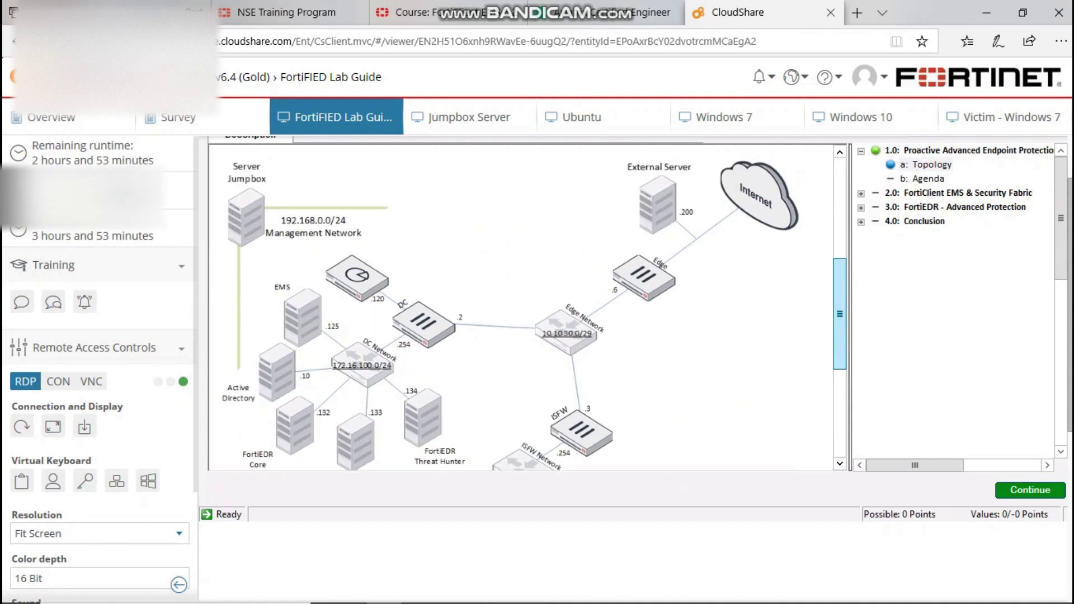
pyautogui.scroll(-2, 528, 311)
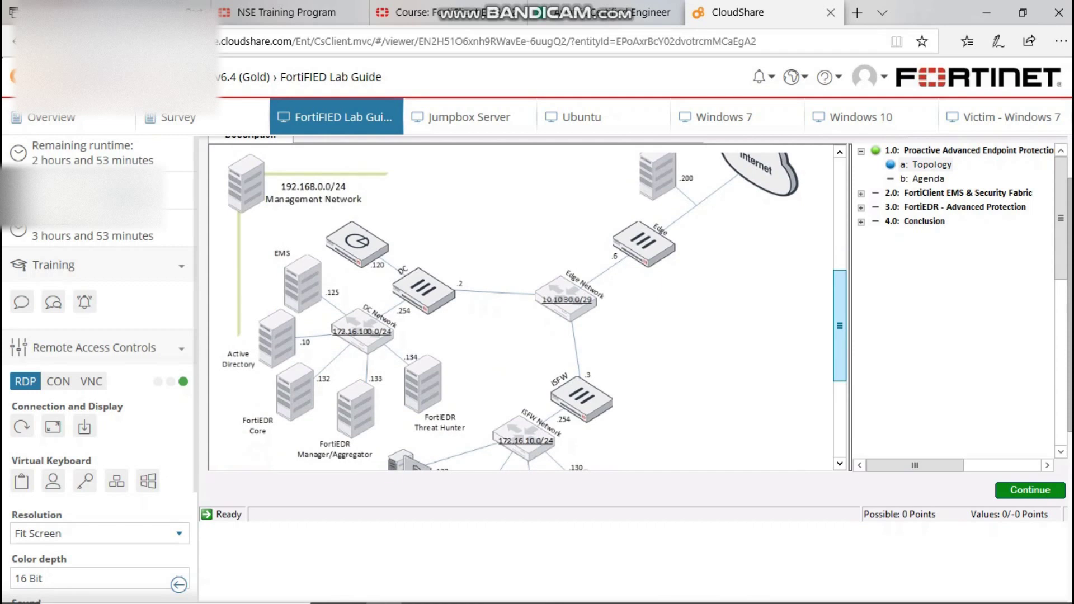
pyautogui.scroll(-3, 529, 311)
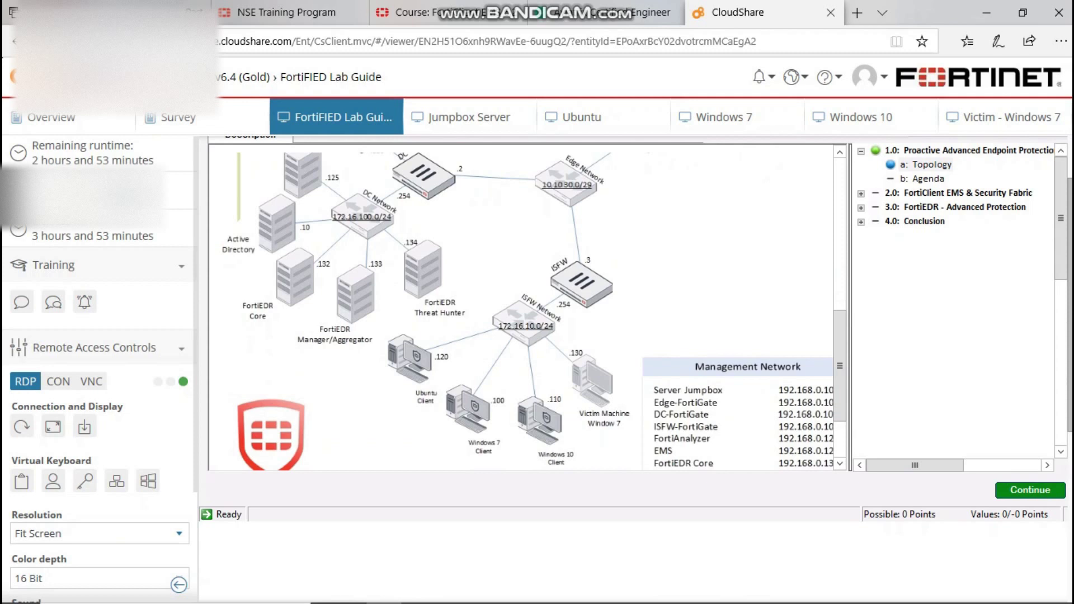
# Step: Advance the lab guide past the topology page and bring up Firefox on the Jumpbox Server
pyautogui.moveTo(840, 365)
pyautogui.mouseDown()
pyautogui.moveTo(839, 292)
pyautogui.moveTo(839, 364)
pyautogui.mouseUp()
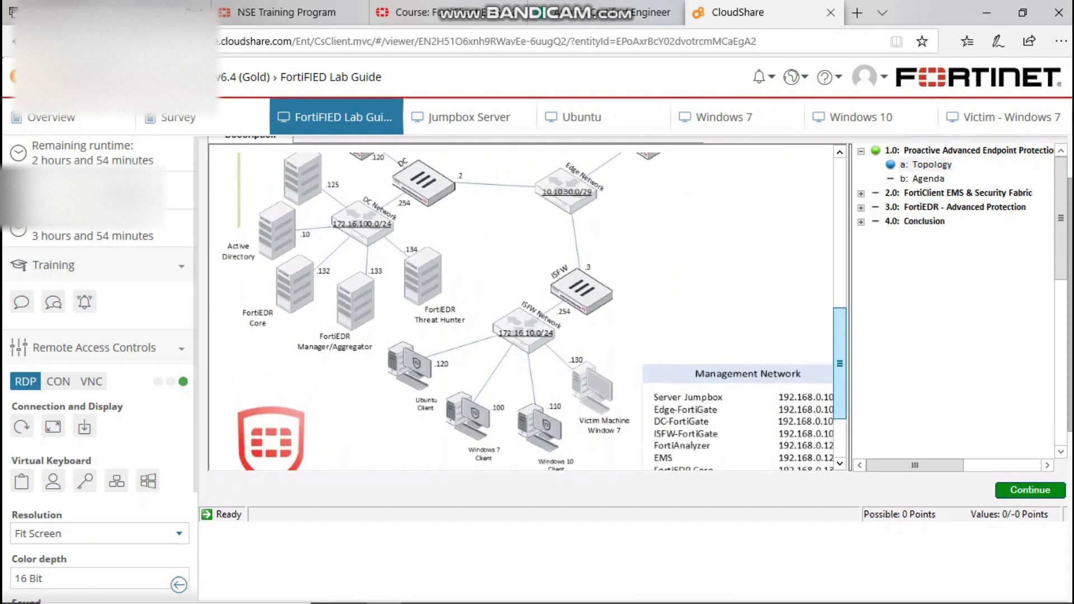
pyautogui.moveTo(839, 364); pyautogui.dragTo(839, 327)
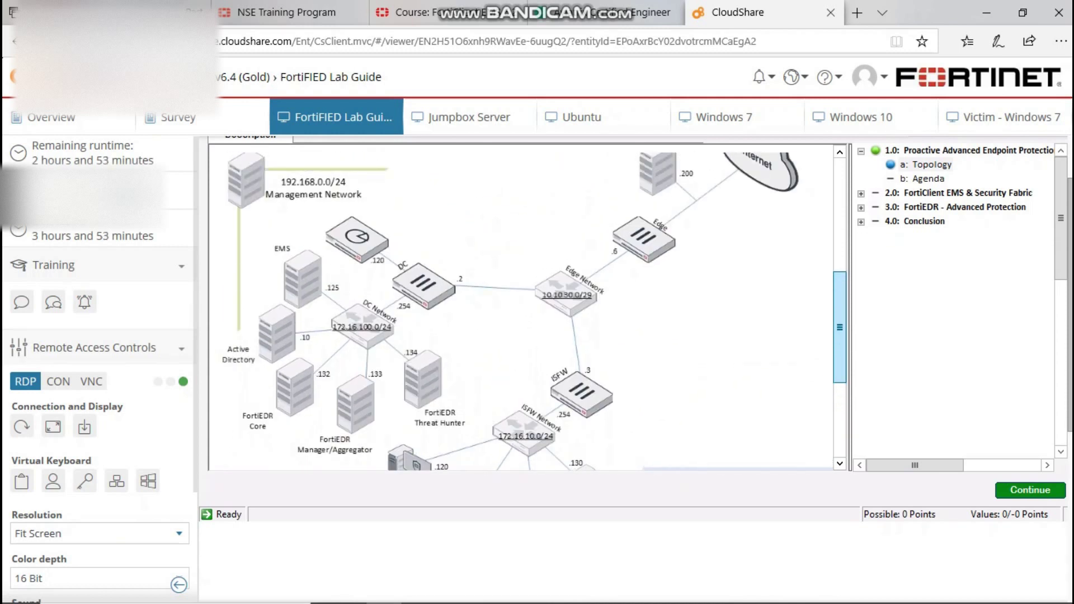
pyautogui.moveTo(839, 327); pyautogui.dragTo(839, 366)
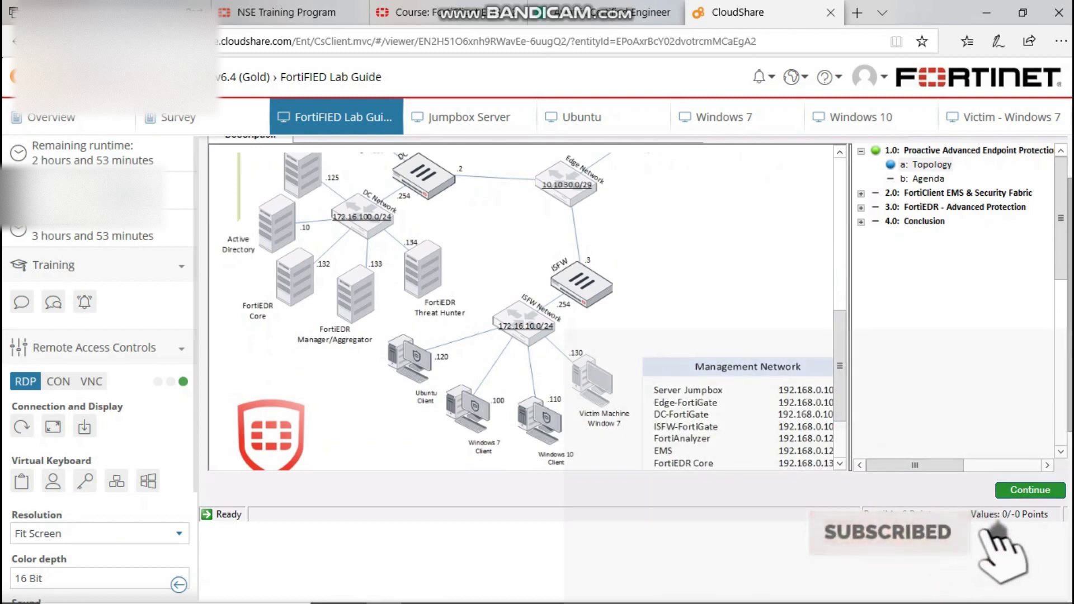
pyautogui.click(1031, 491)
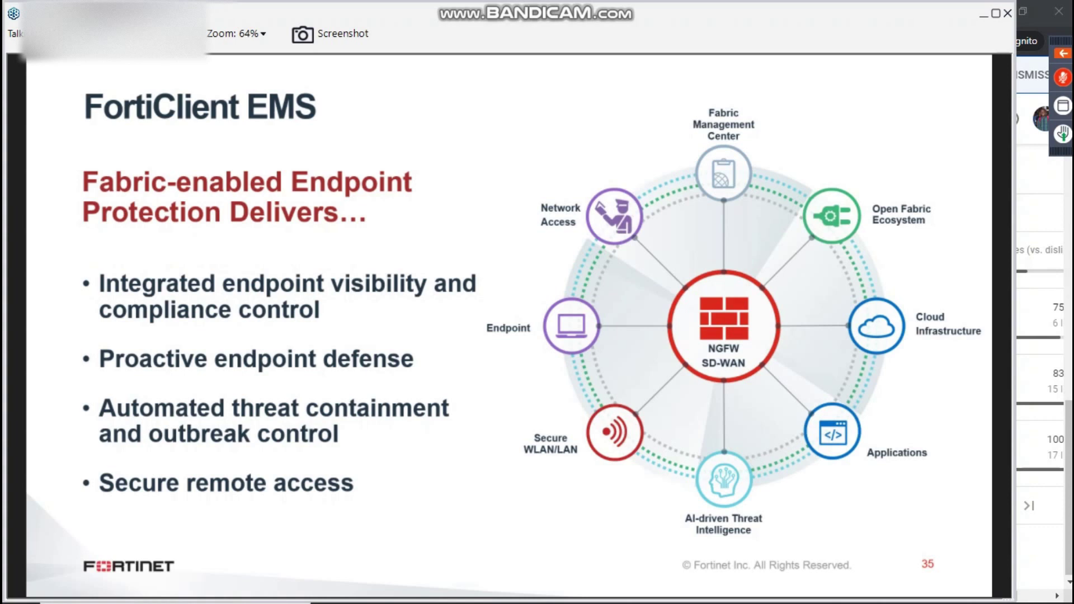
pyautogui.moveTo(939, 593)
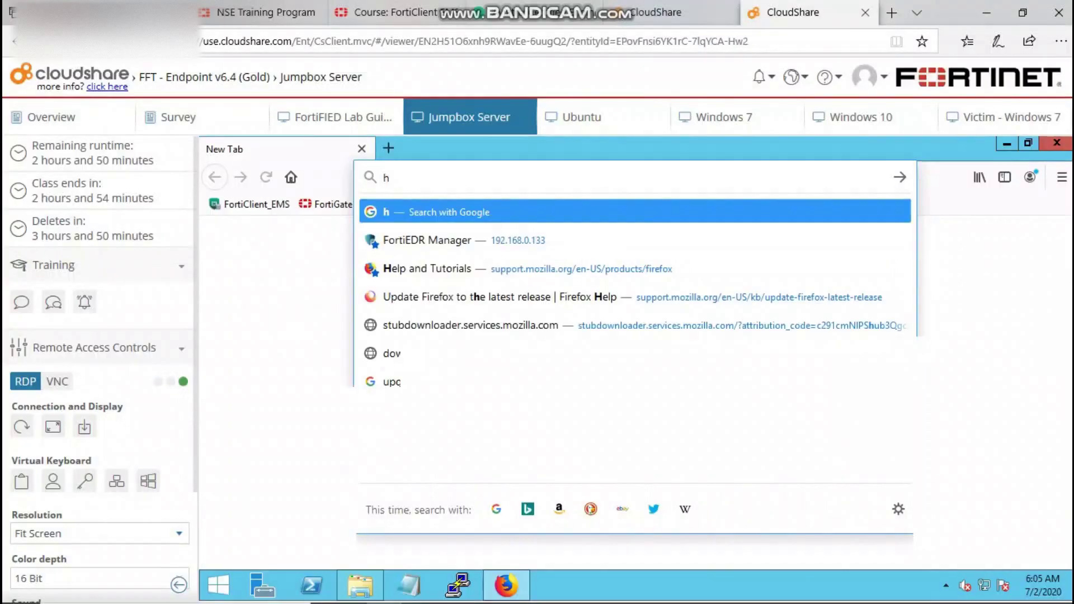
pyautogui.write('ttps')
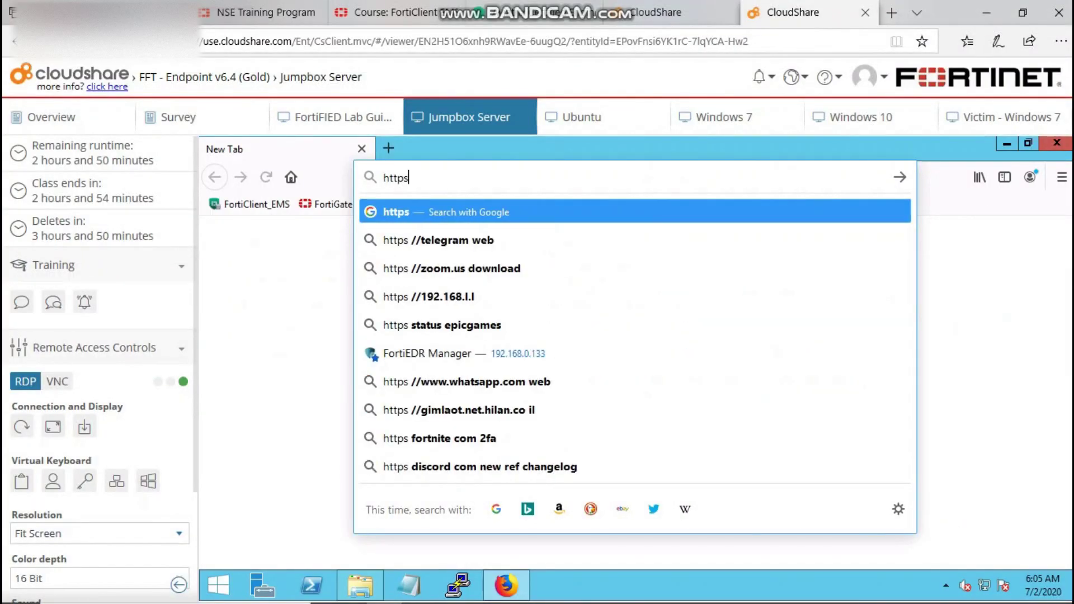
pyautogui.write('://')
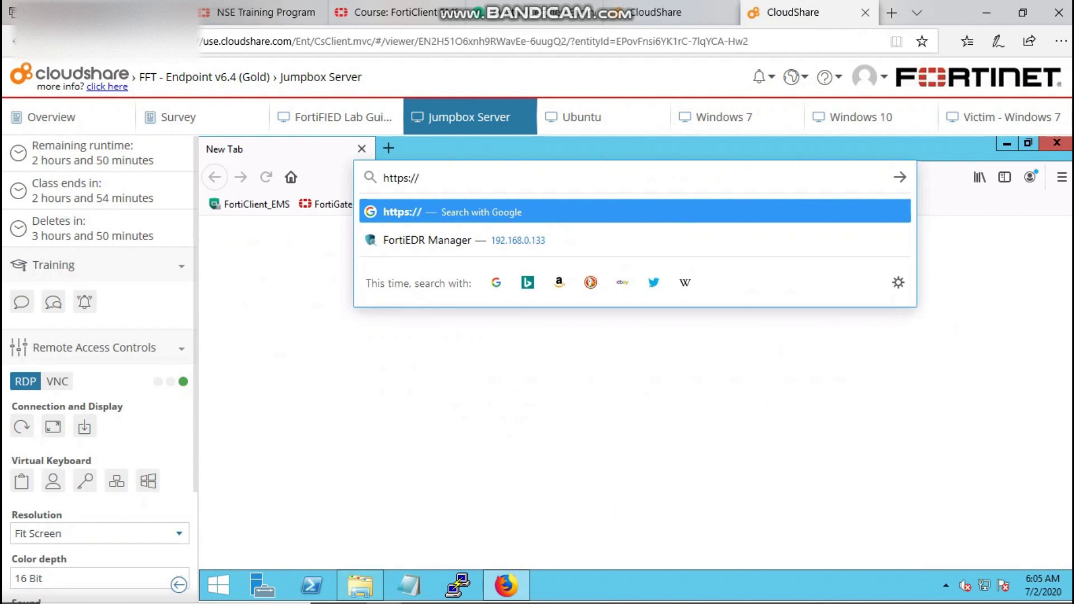
pyautogui.write('ems.acmecorp.net/')
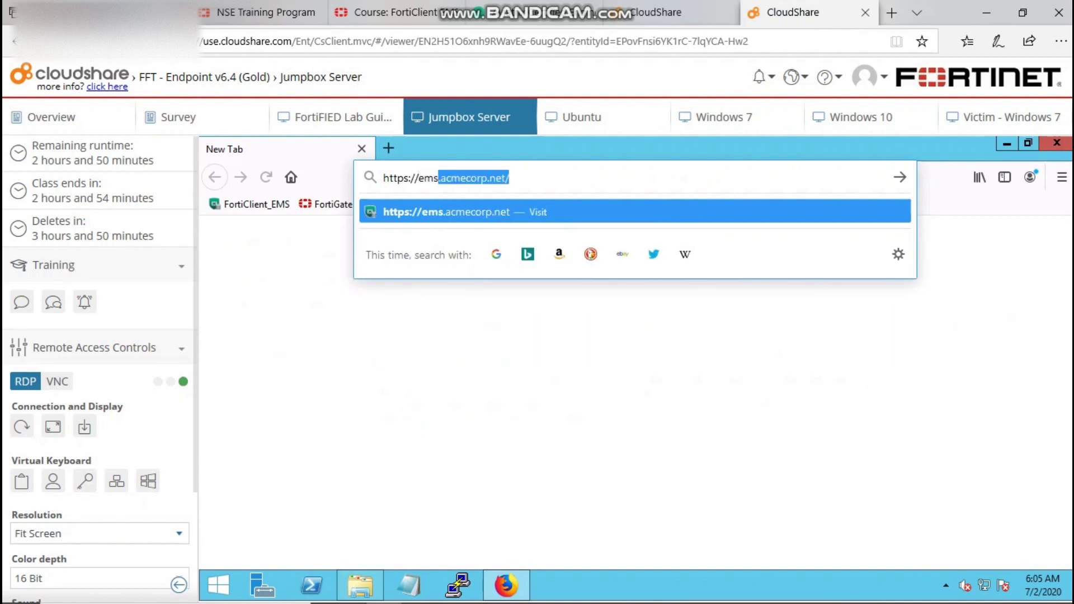
pyautogui.press('Return')
pyautogui.moveTo(433, 593)
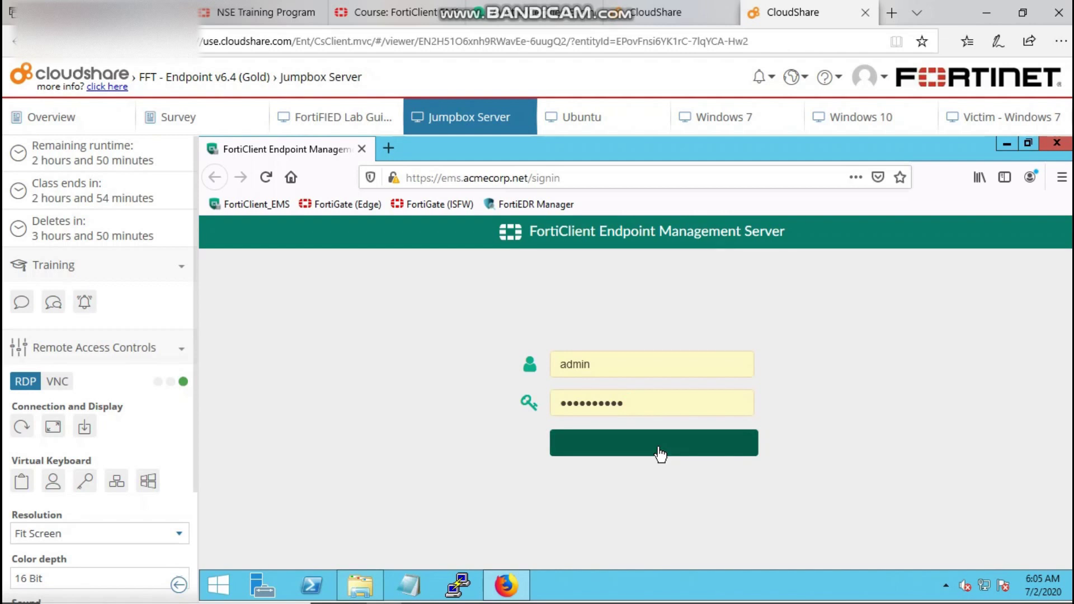
pyautogui.click(658, 448)
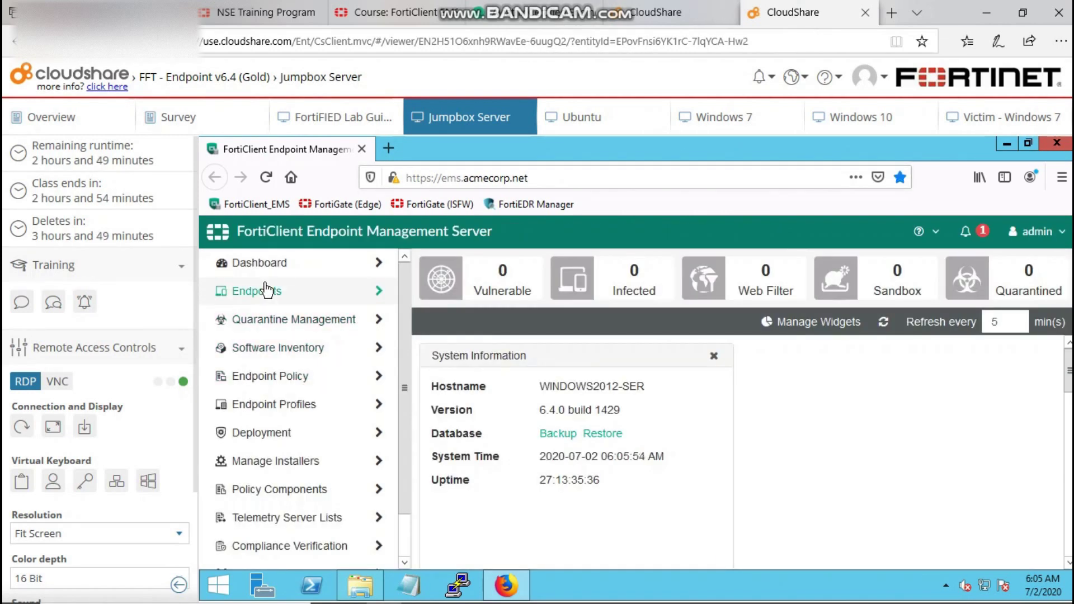
# Step: Start adding a new domain under Endpoints > Domains with server address 172.16.100.10
pyautogui.click(273, 297)
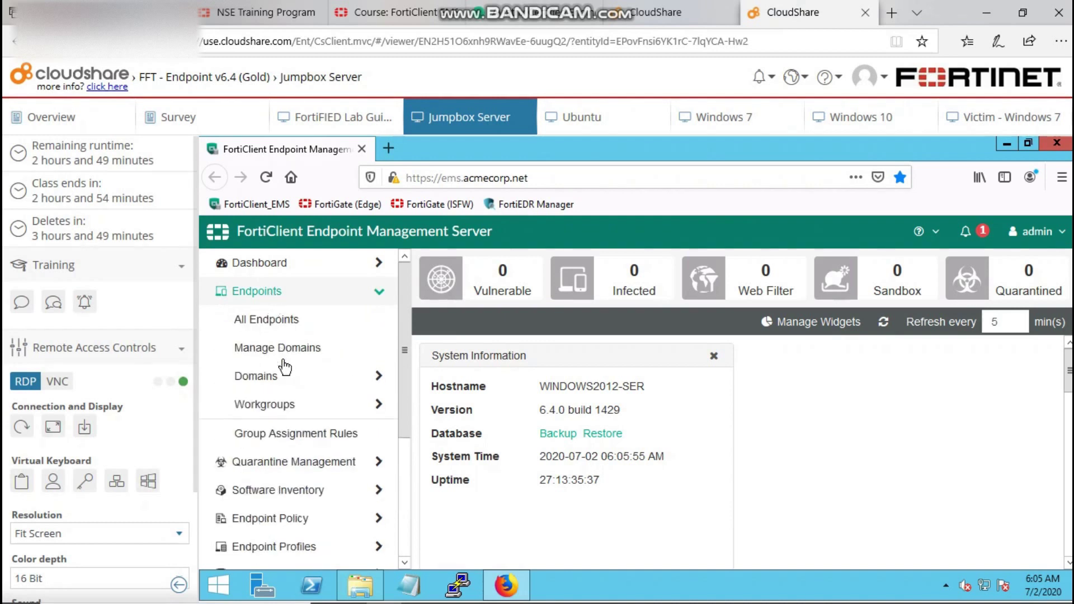
pyautogui.click(289, 390)
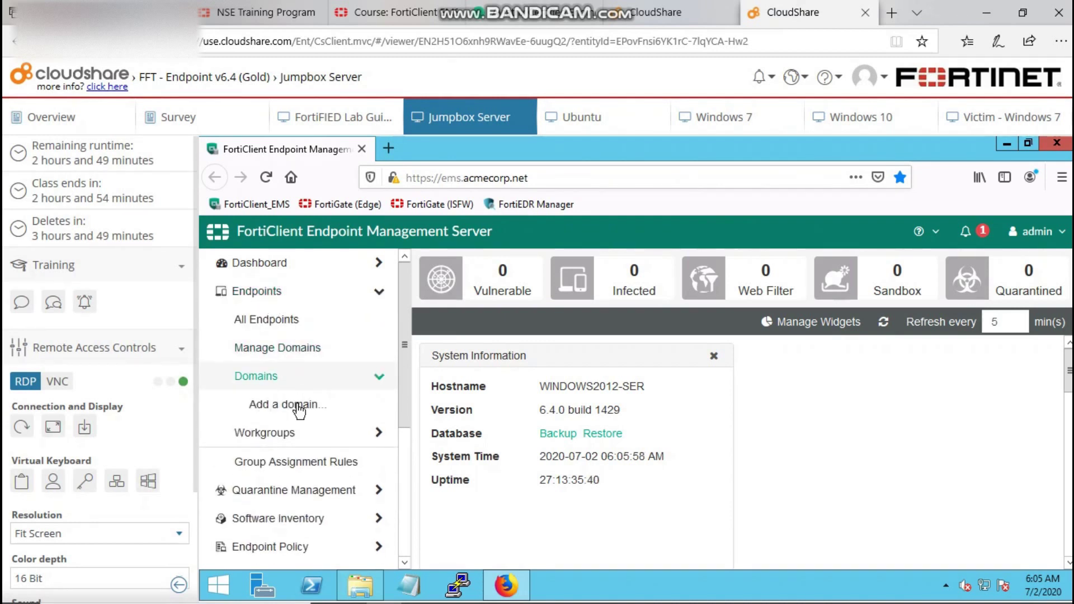
pyautogui.click(300, 408)
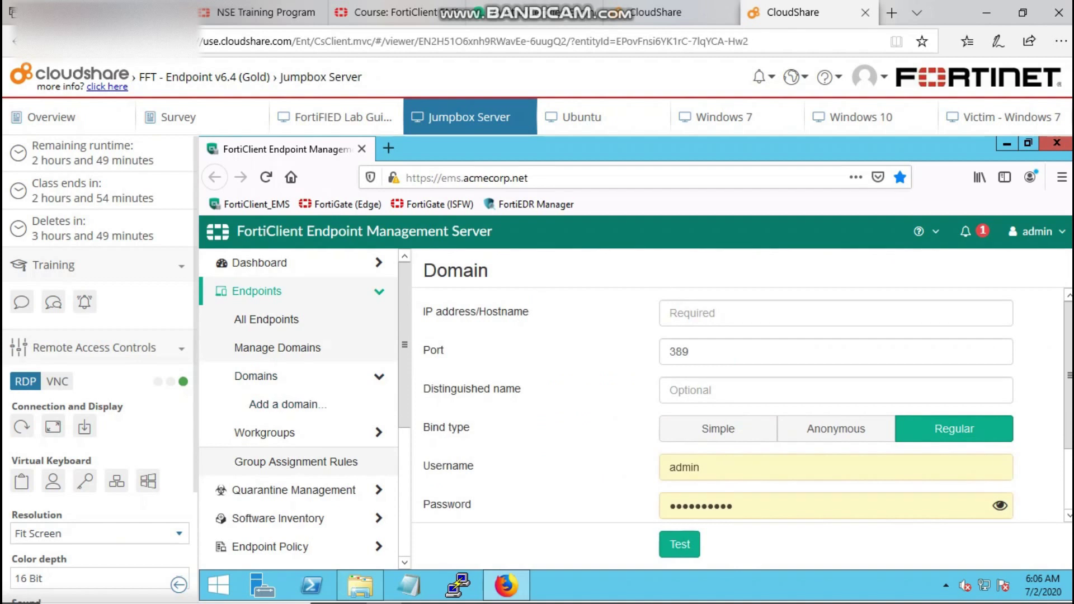
pyautogui.click(727, 313)
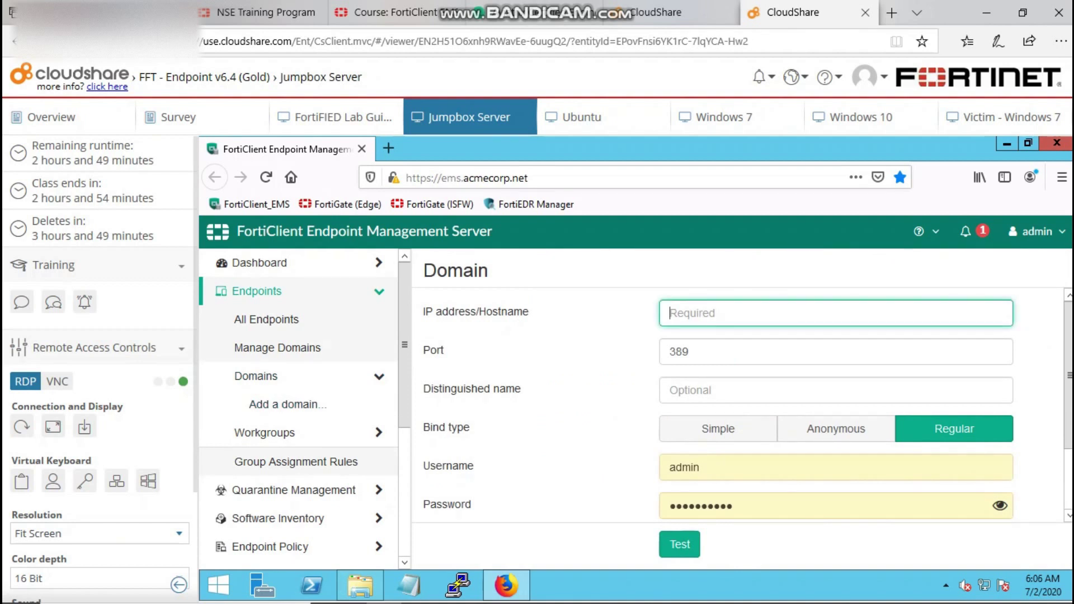
pyautogui.write('172.16.100.10')
# Step: Check the bind password, test the connection, save the domain and refresh to confirm sync
pyautogui.click(999, 508)
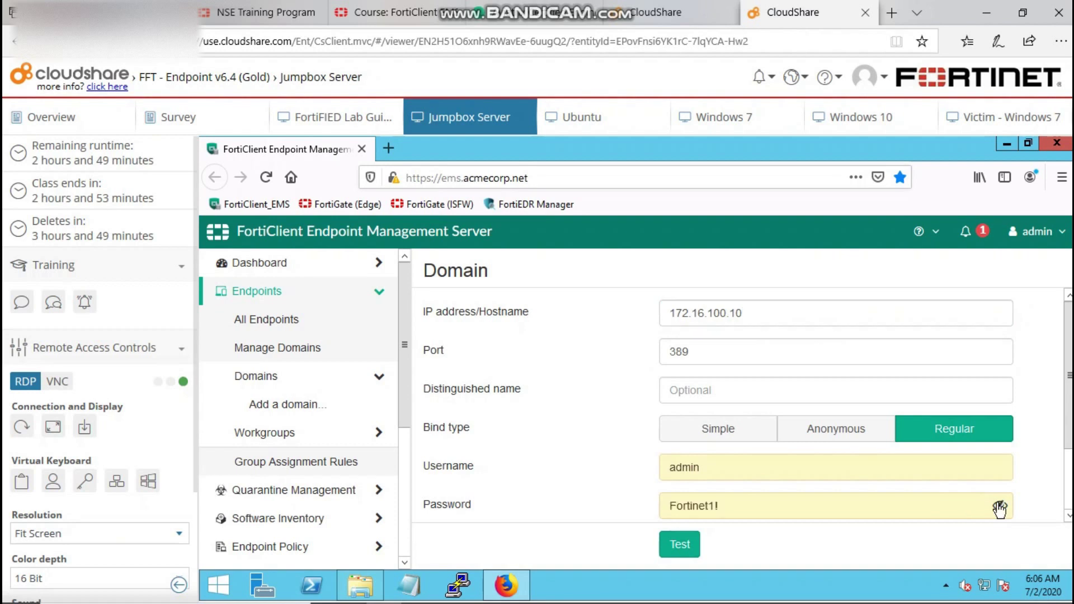
pyautogui.click(1000, 508)
pyautogui.scroll(-1, 1000, 492)
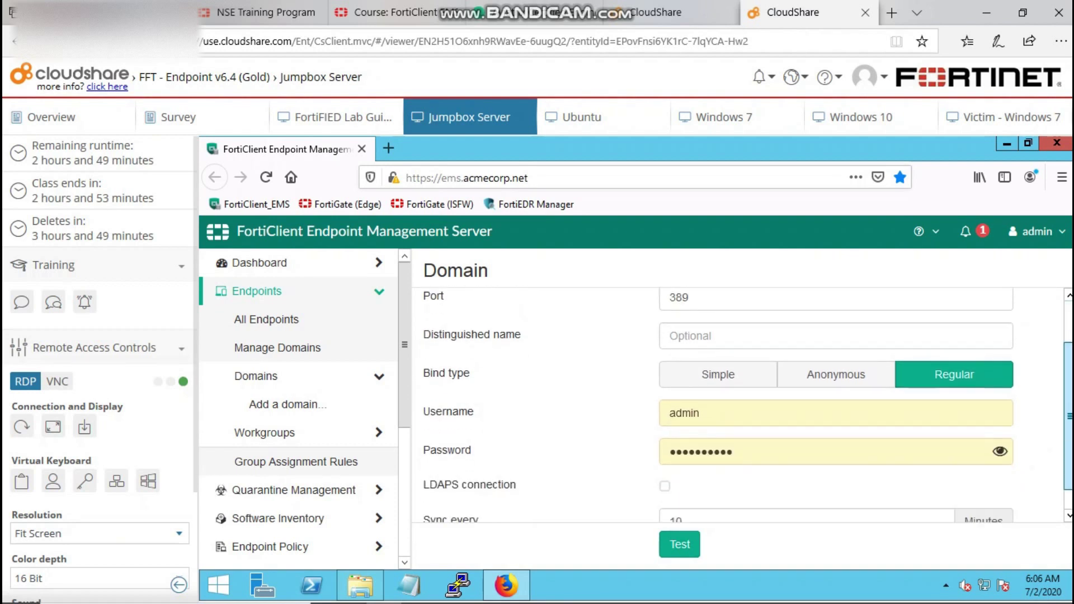
pyautogui.scroll(-1, 747, 404)
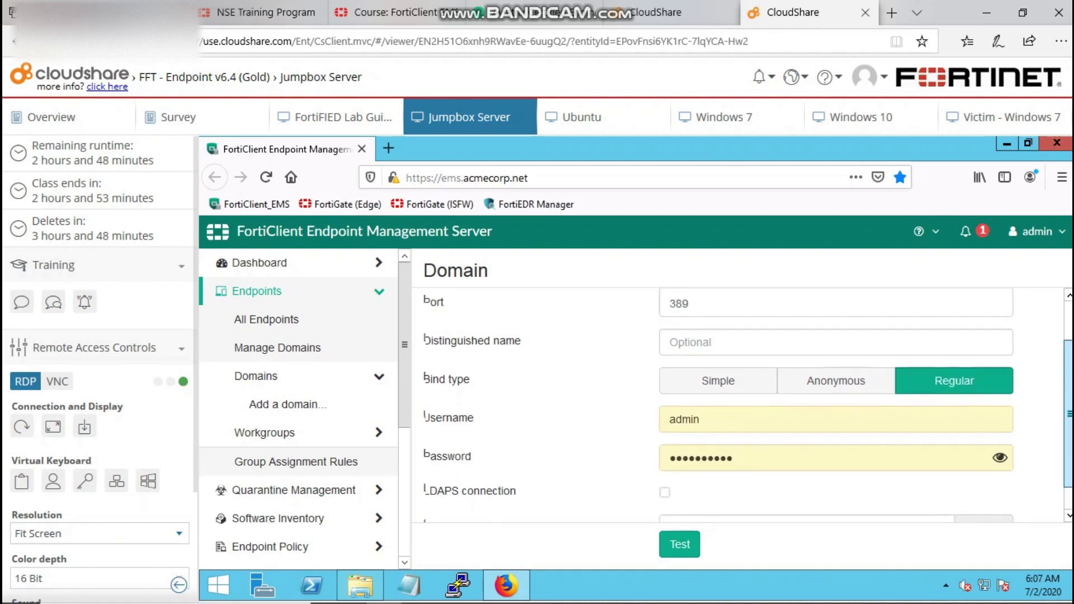
pyautogui.scroll(-1, 739, 402)
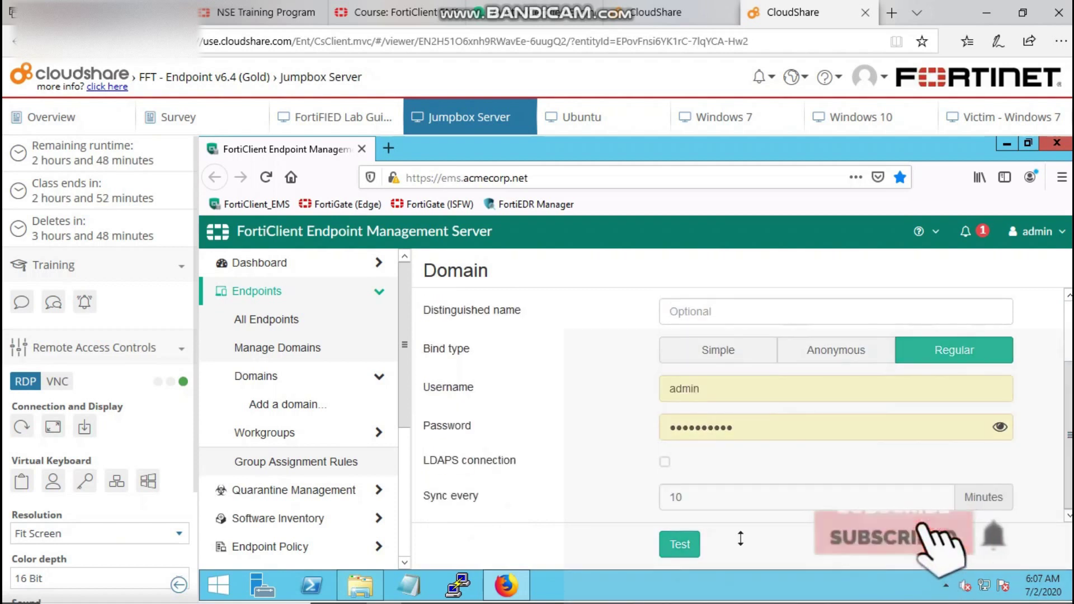
pyautogui.click(680, 545)
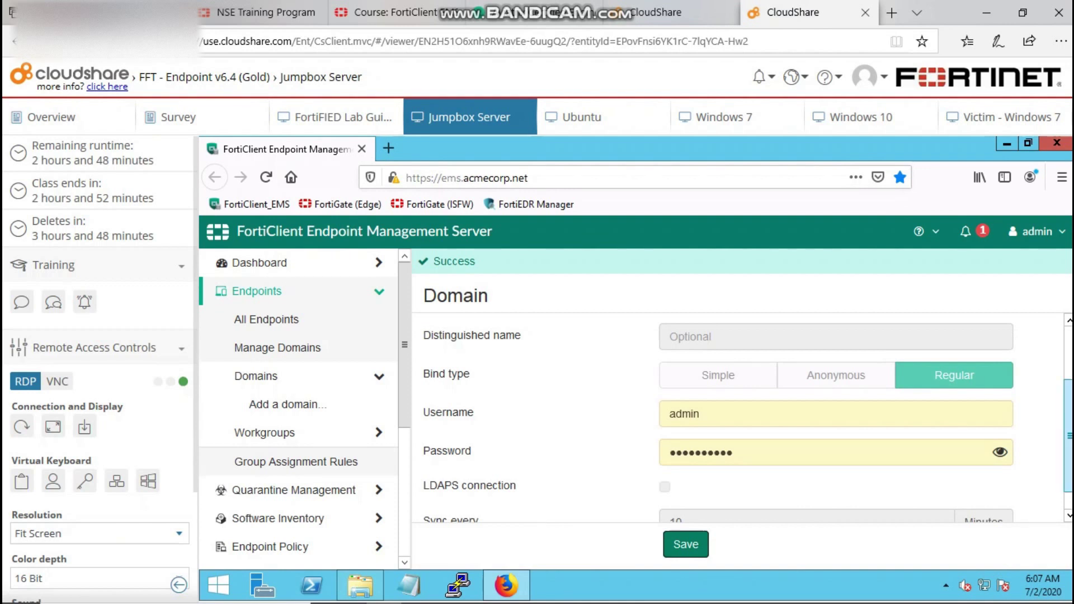
pyautogui.scroll(-1, 748, 418)
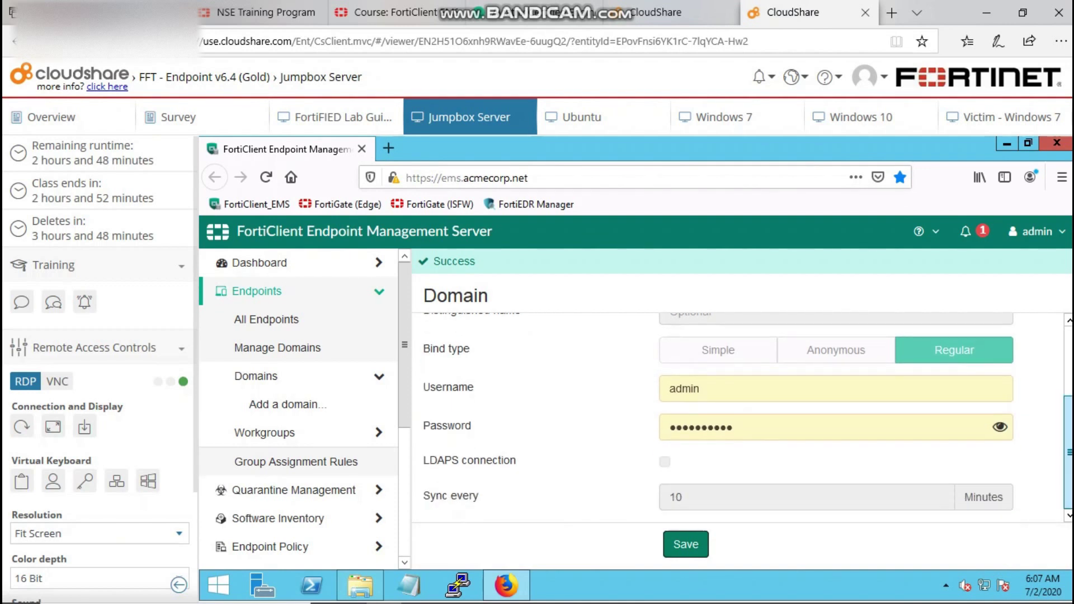
pyautogui.click(692, 544)
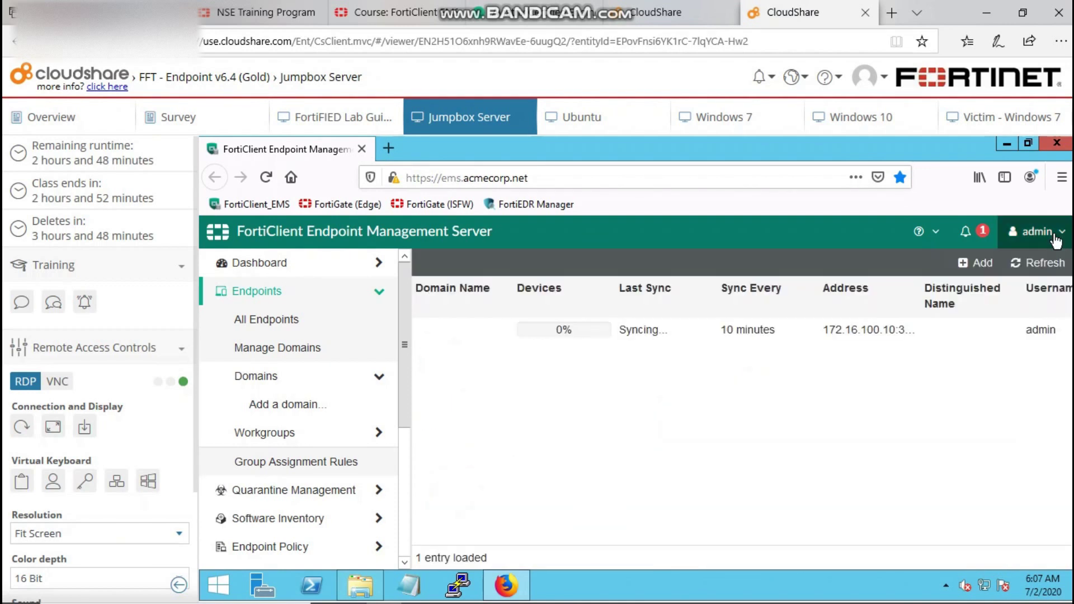
pyautogui.click(1032, 273)
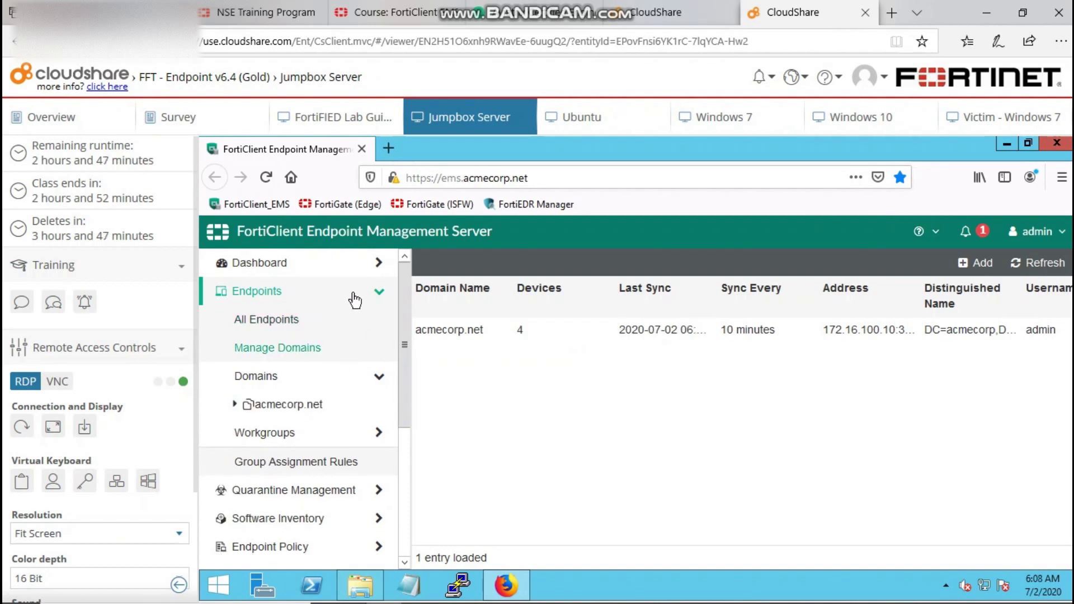
pyautogui.click(379, 291)
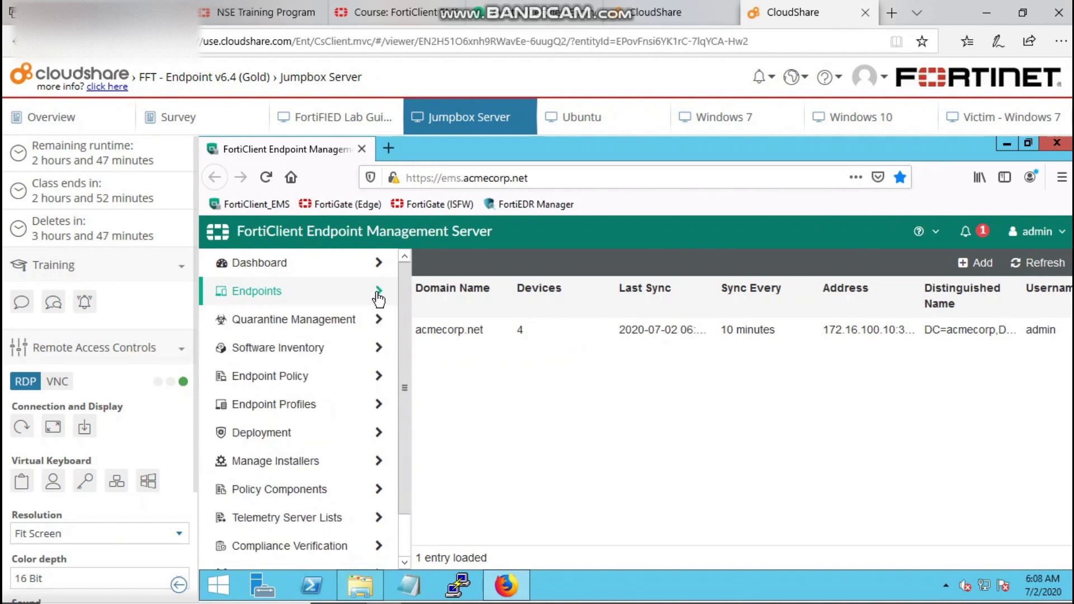
pyautogui.click(340, 378)
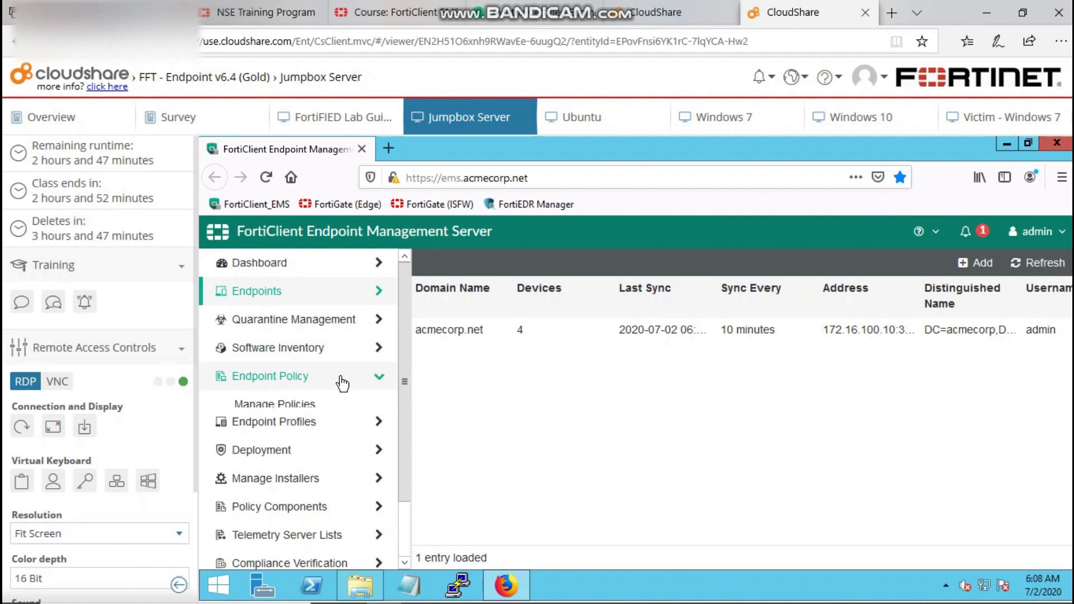
# Step: Edit the Default_ policy to use the acmecorp.net Domain Users group and save it
pyautogui.click(292, 407)
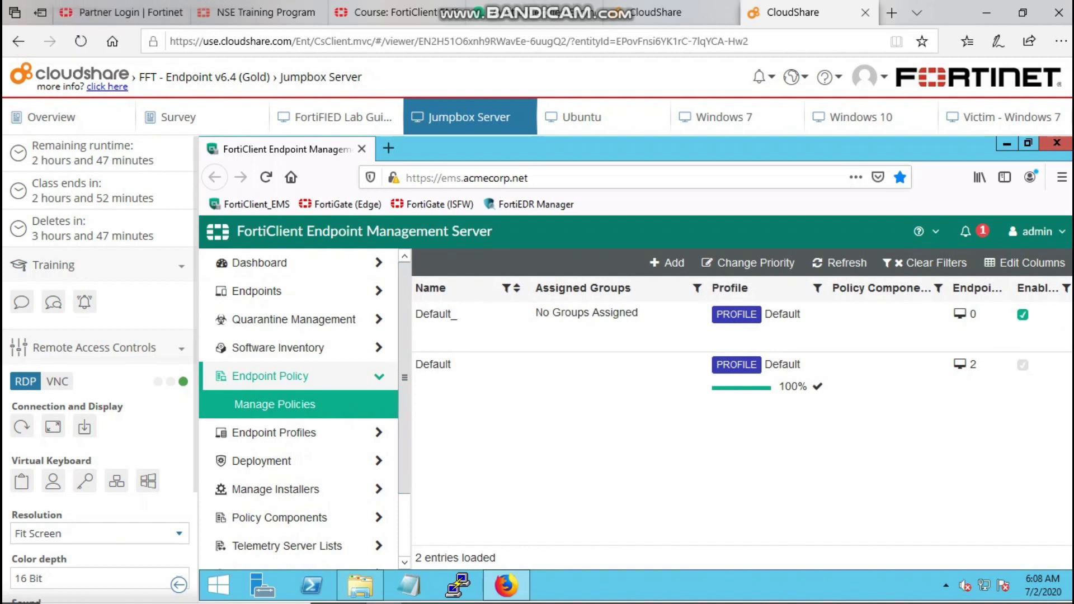
pyautogui.click(585, 329)
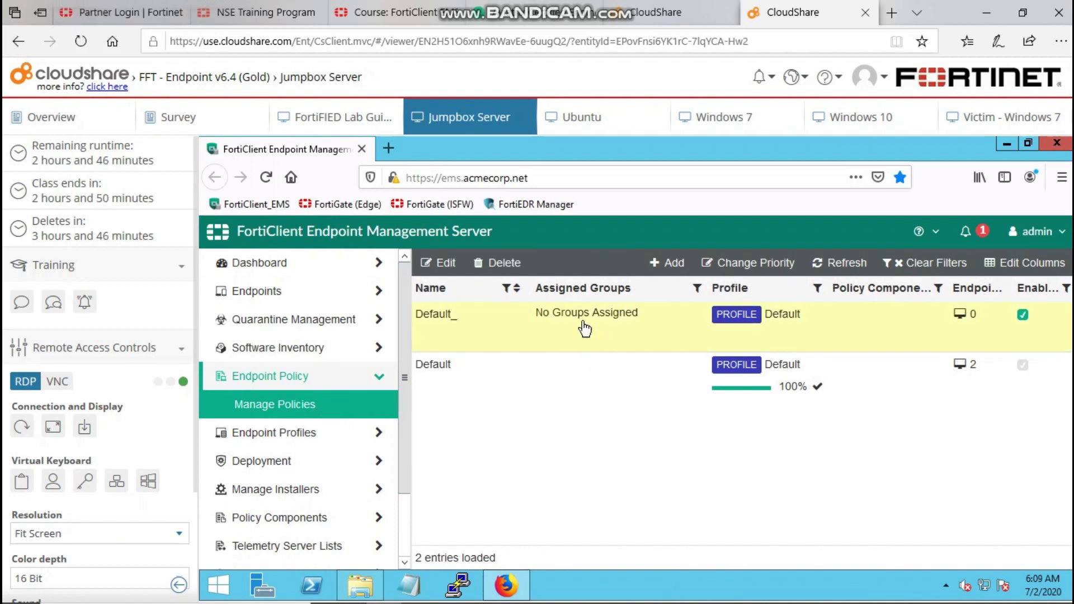
pyautogui.click(436, 263)
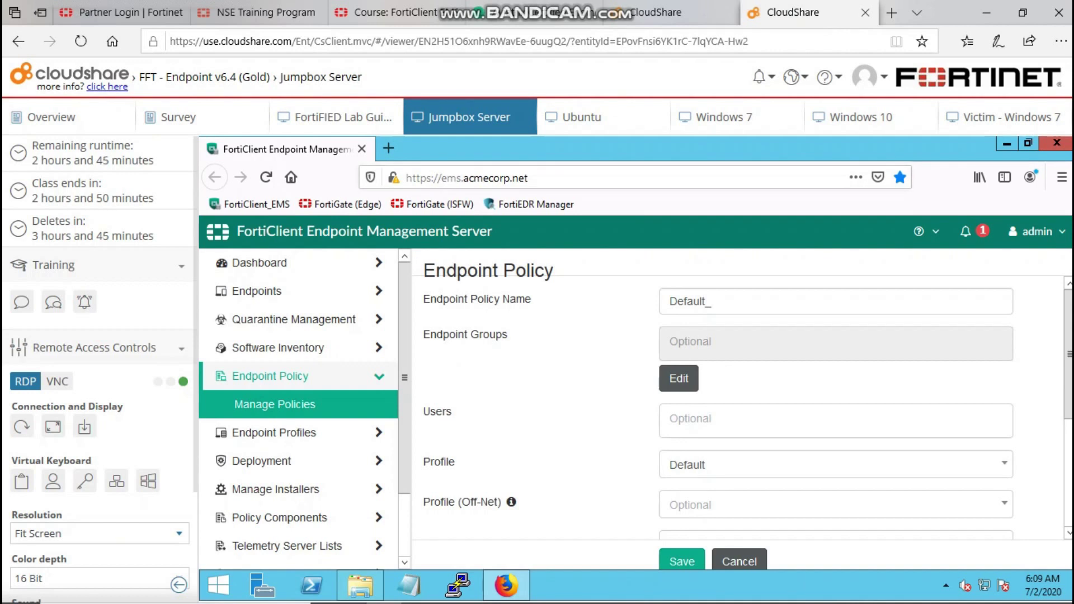
pyautogui.click(678, 378)
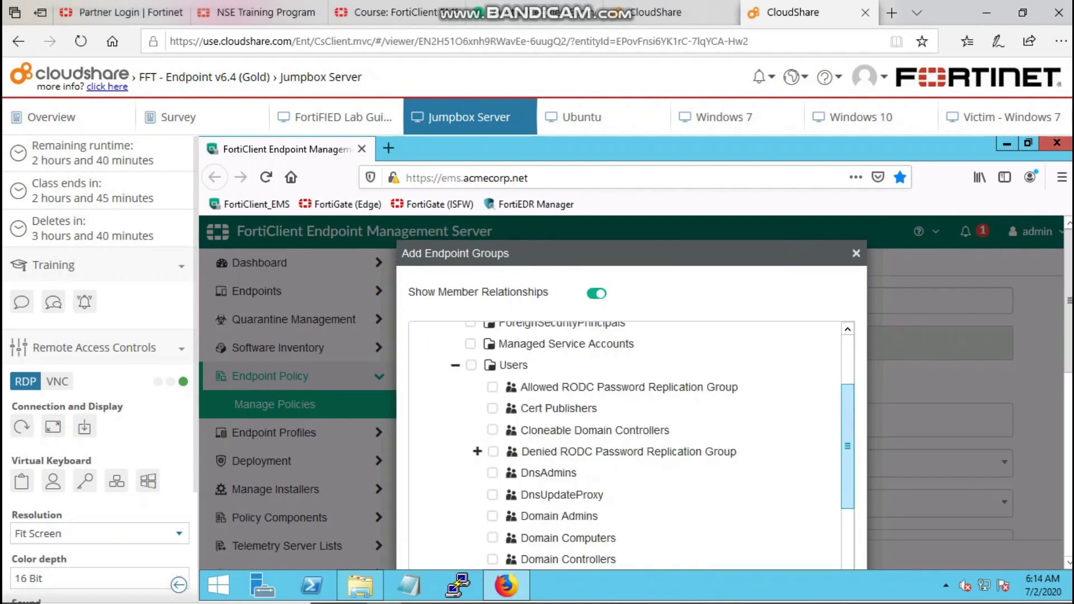
pyautogui.scroll(-3, 625, 445)
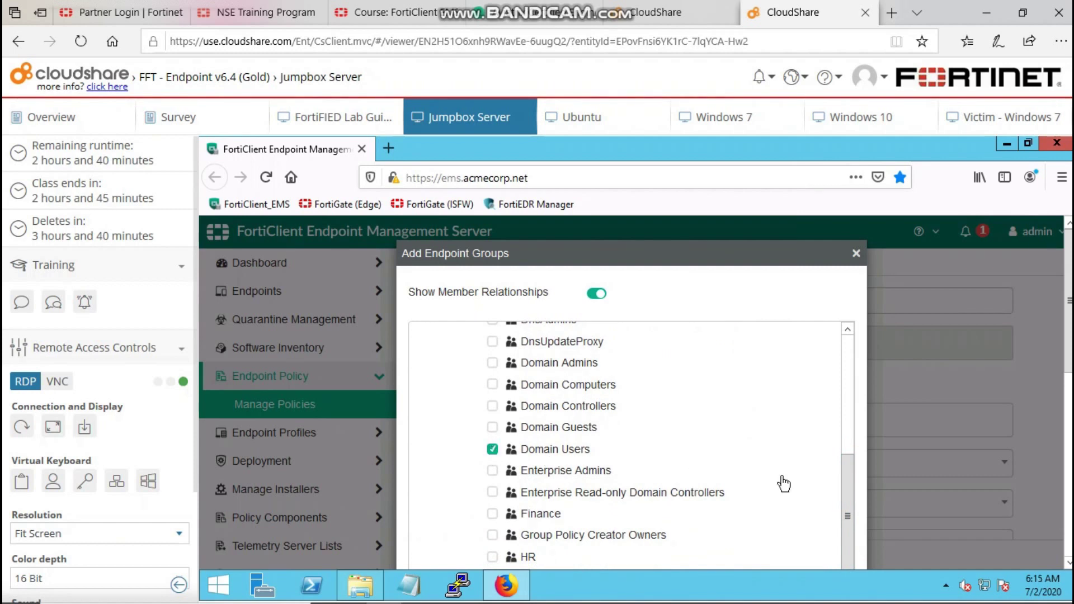
pyautogui.moveTo(847, 516); pyautogui.dragTo(847, 552)
pyautogui.scroll(-5, 847, 549)
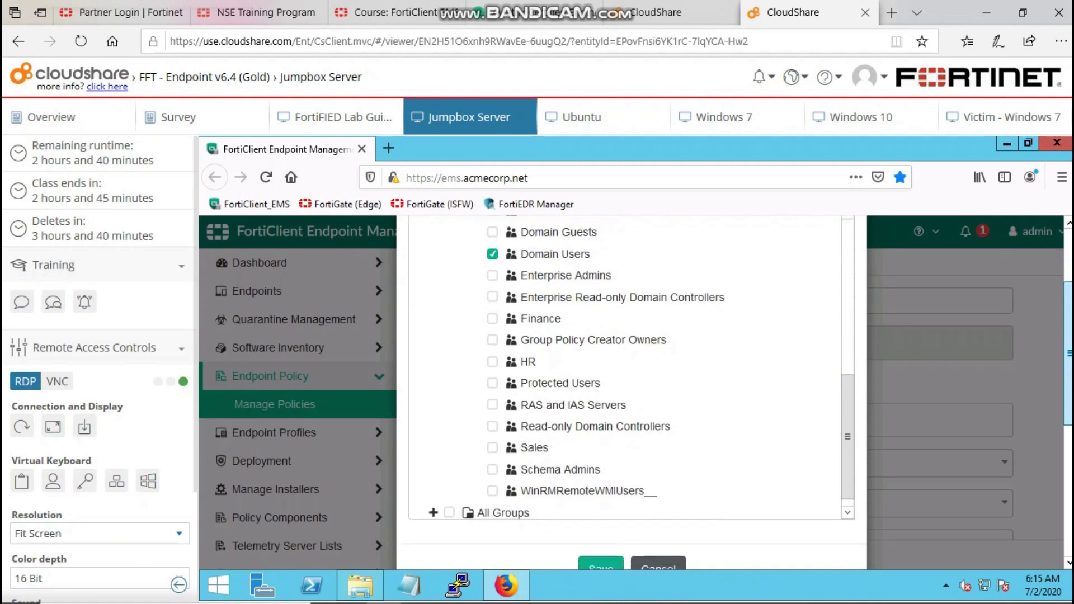
pyautogui.click(591, 536)
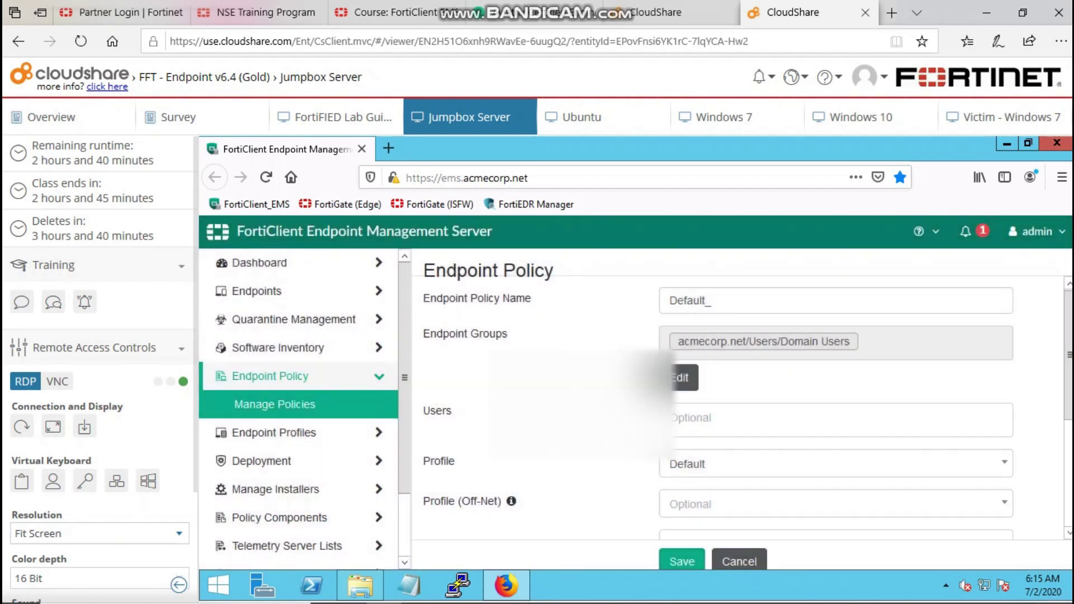
pyautogui.click(680, 561)
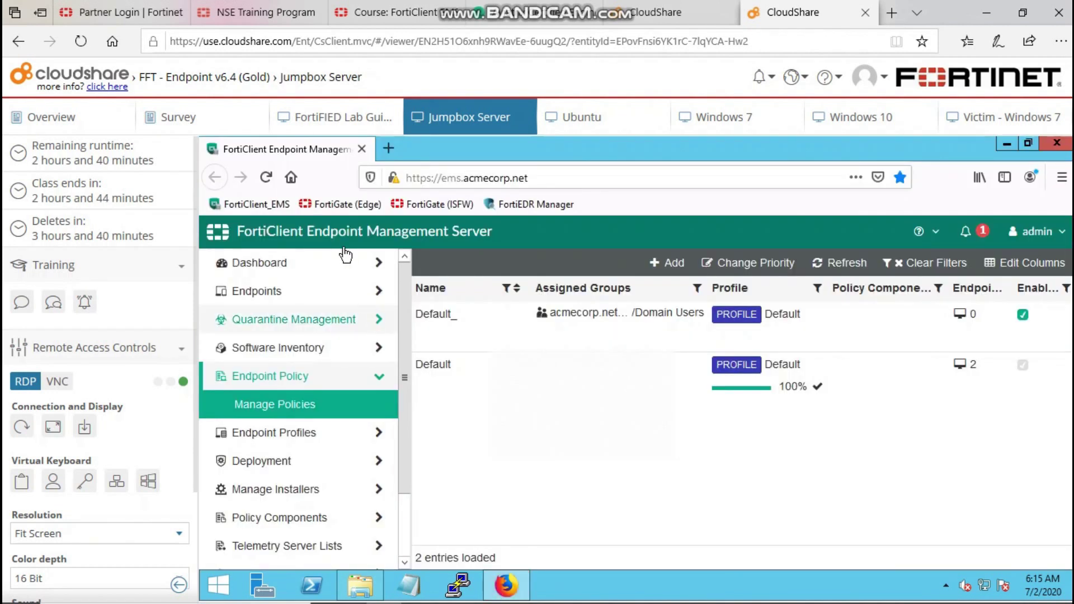
# Step: Log in to FortiGate-Edge and scroll Security Fabric > Settings down to the FortiClient EMS section
pyautogui.click(342, 204)
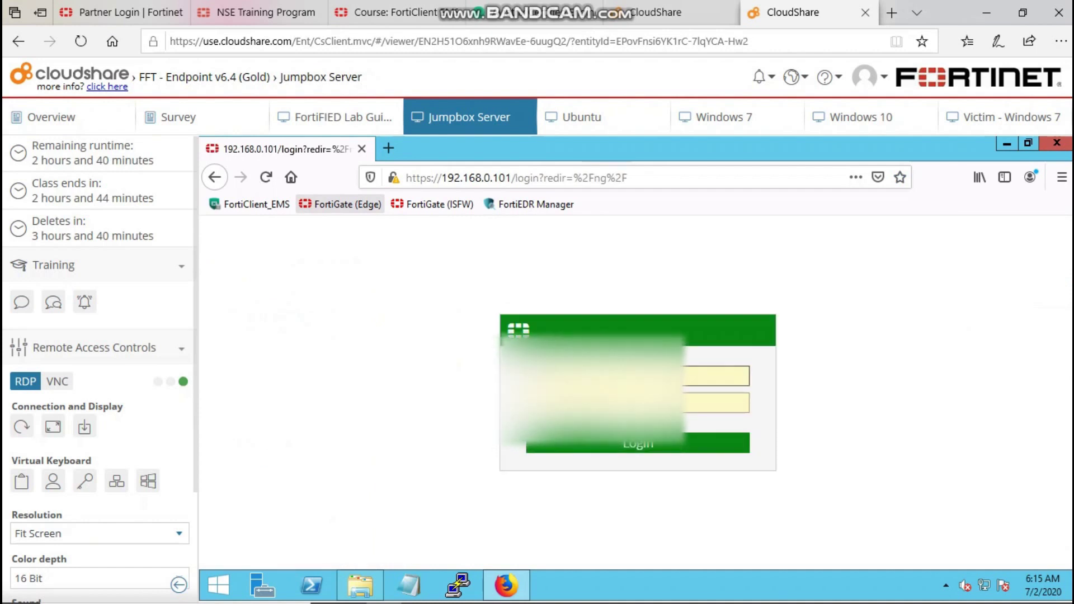
pyautogui.click(589, 449)
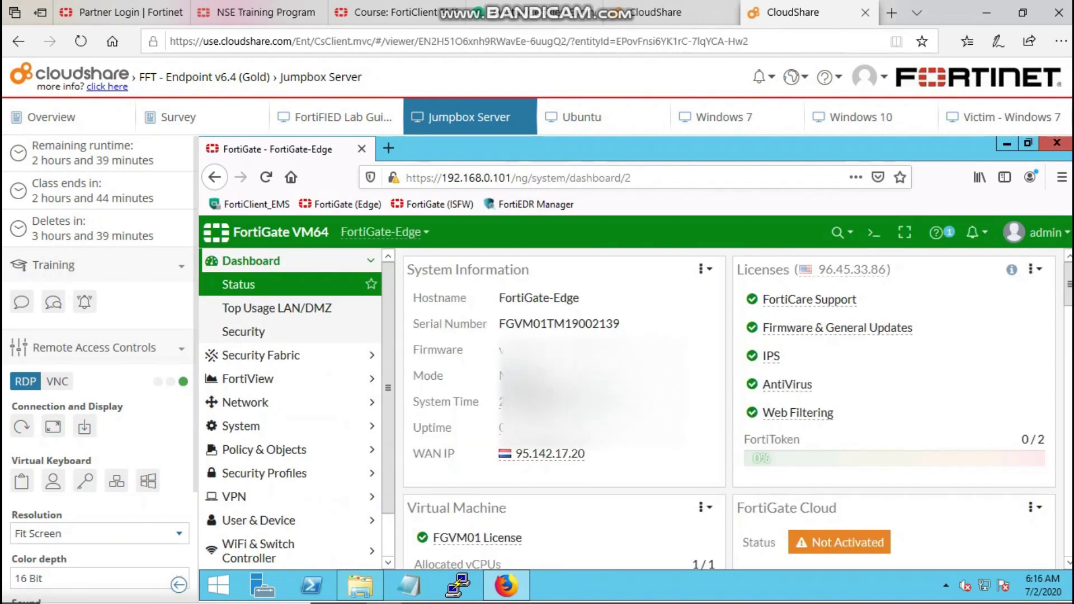
pyautogui.click(296, 355)
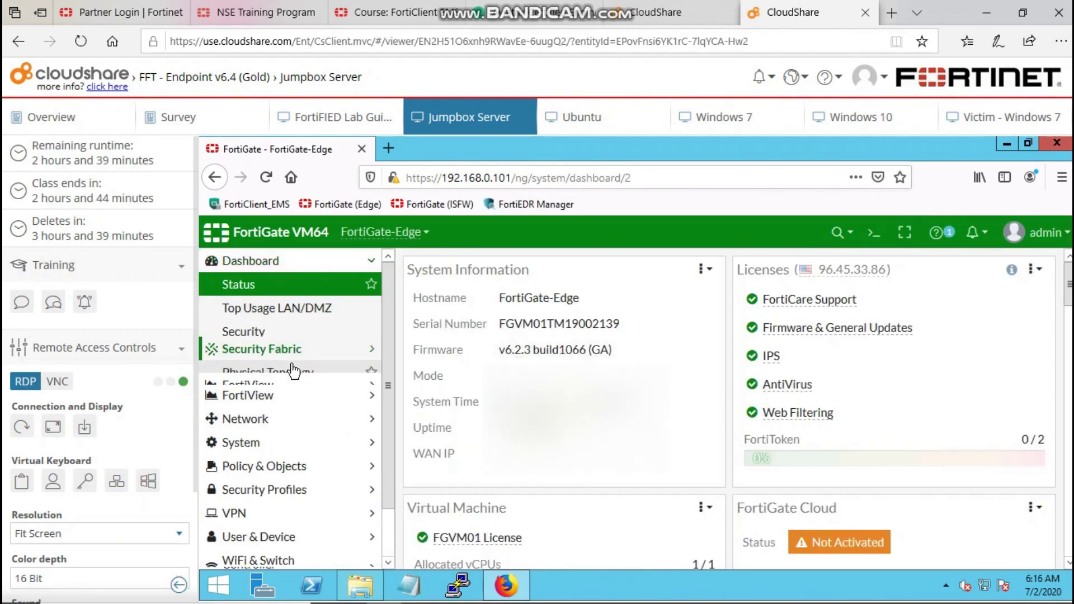
pyautogui.click(291, 412)
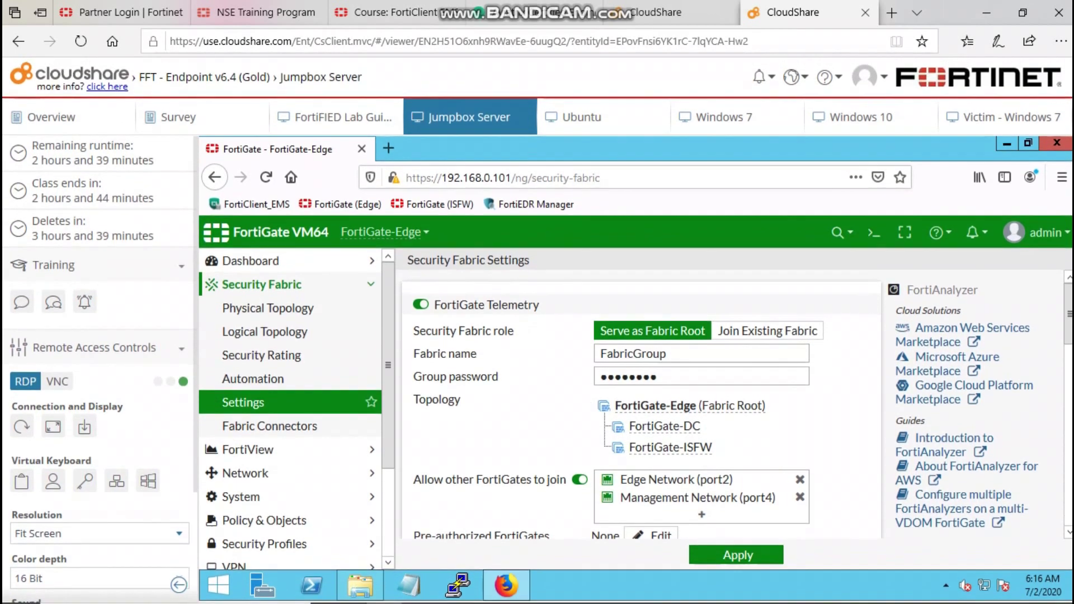
pyautogui.scroll(-3, 638, 403)
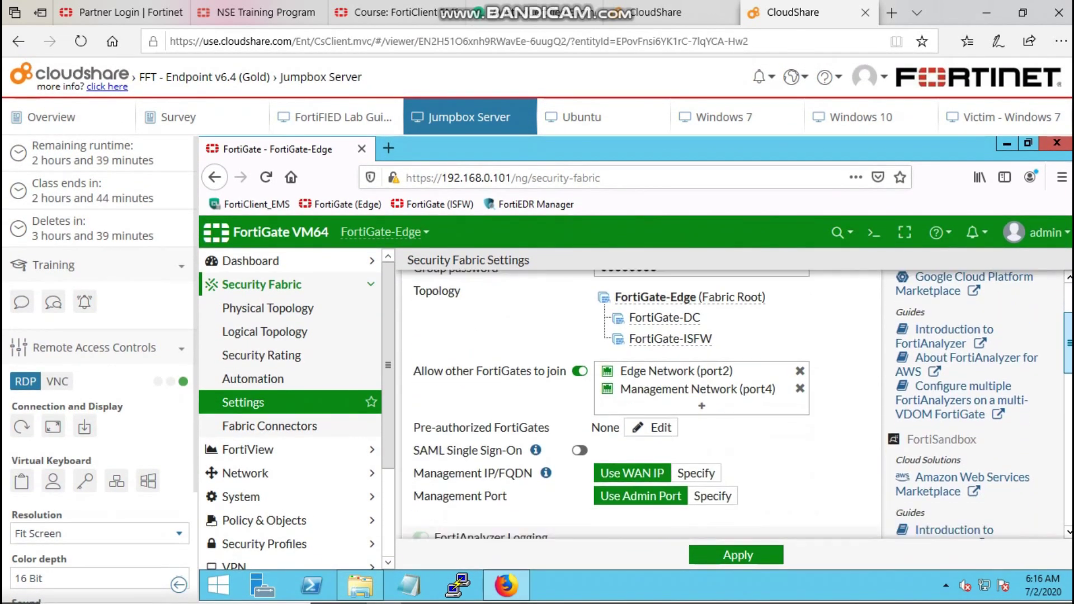
pyautogui.scroll(-5, 638, 403)
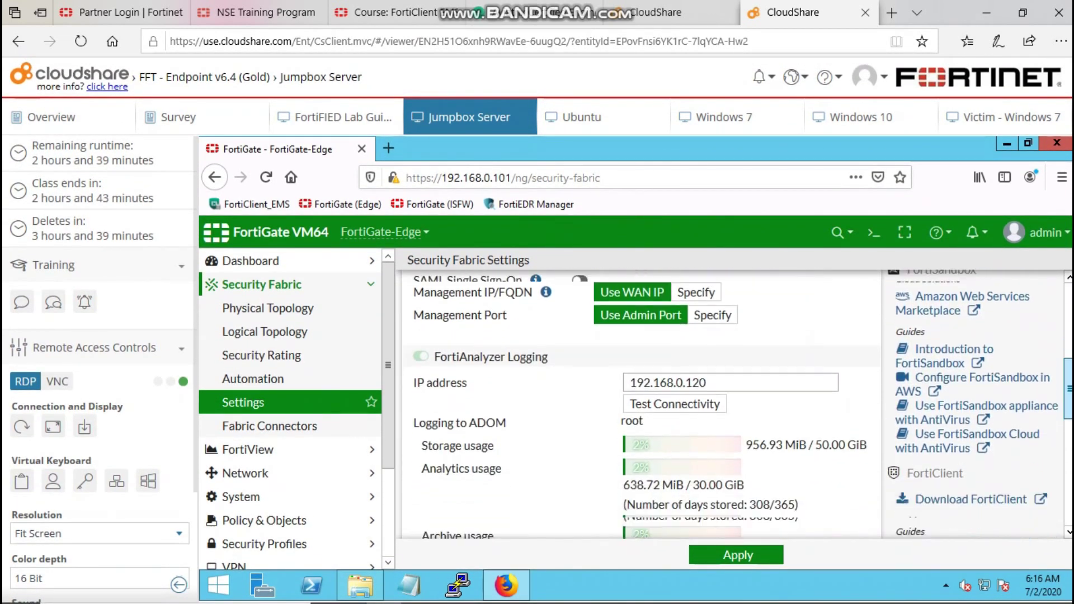
pyautogui.scroll(-4, 638, 403)
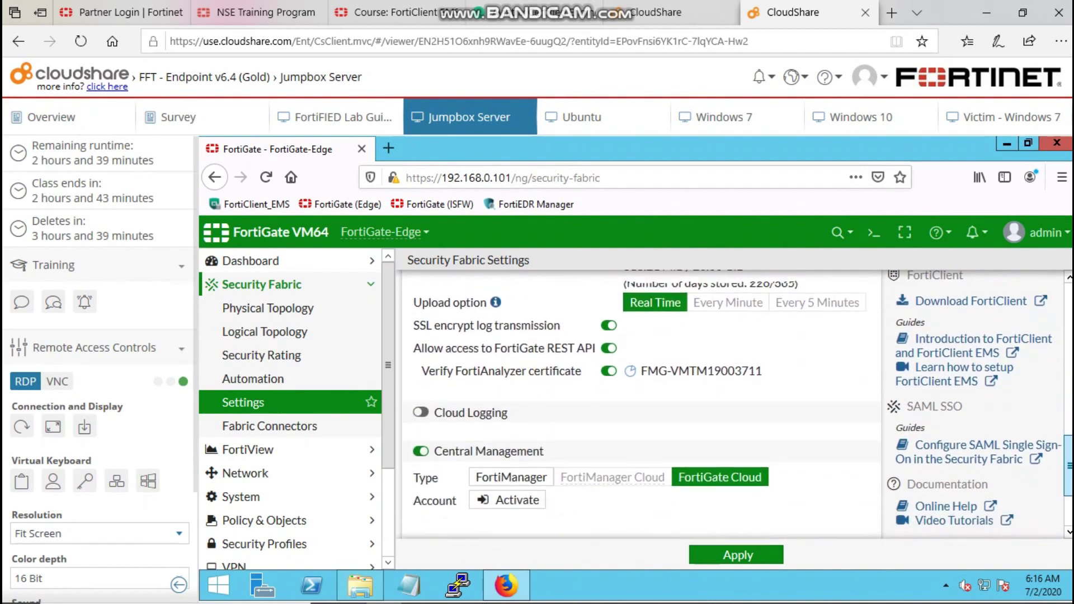
pyautogui.scroll(-2, 638, 403)
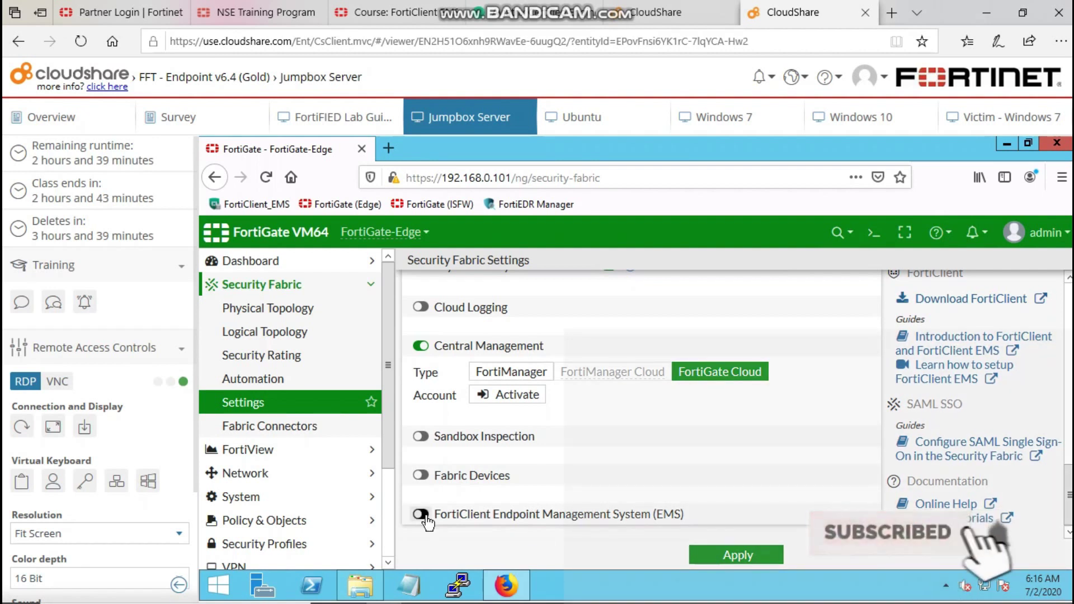
# Step: Enable FortiClient EMS at 172.16.100.125 with a name and admin credentials, apply, and test connectivity
pyautogui.click(422, 514)
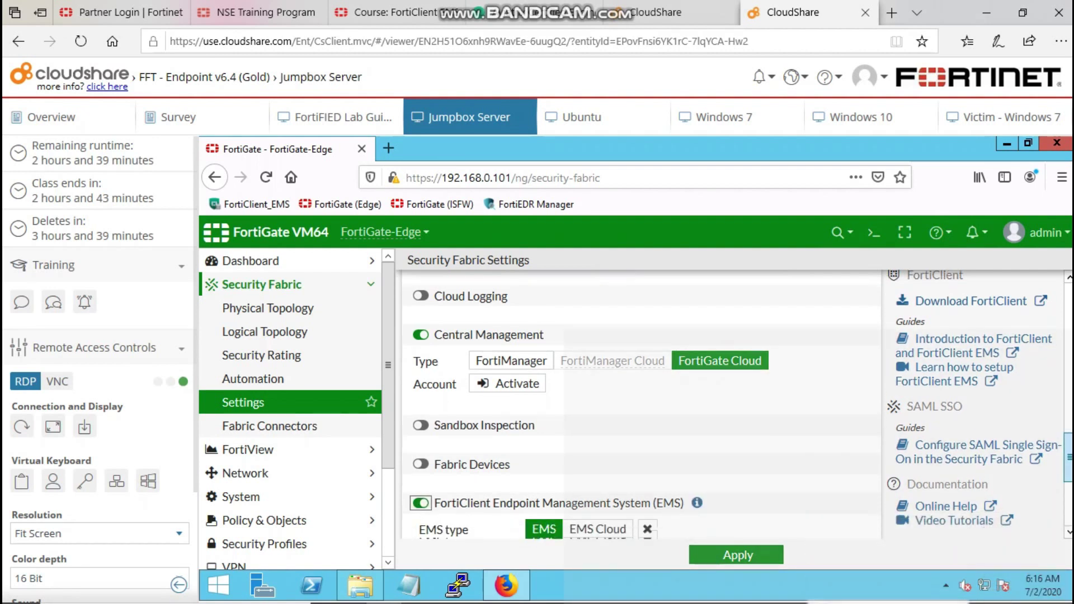
pyautogui.scroll(-3, 637, 403)
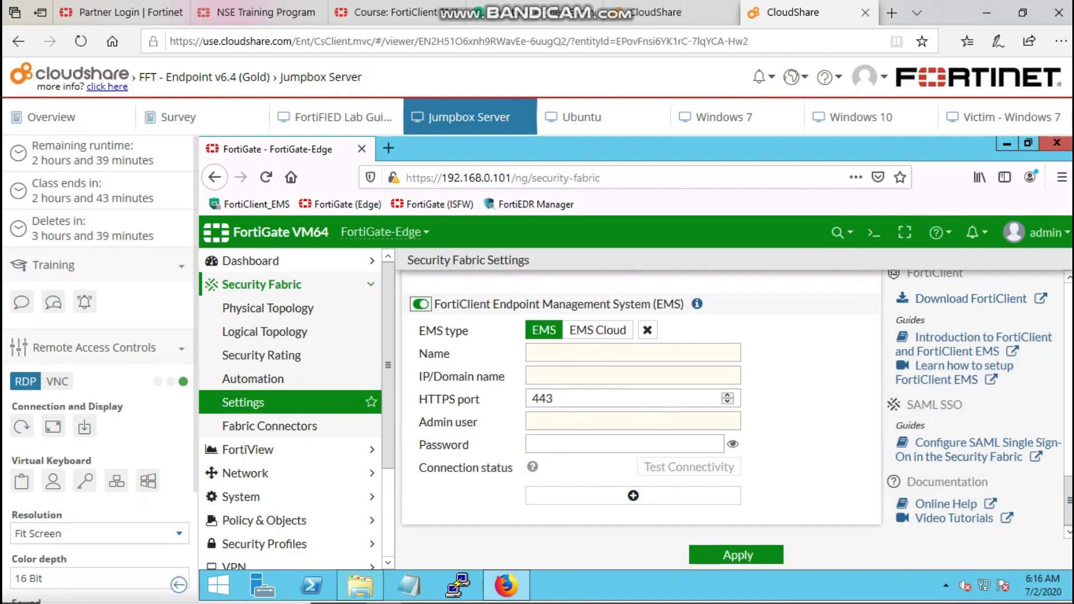
pyautogui.click(632, 353)
pyautogui.click(633, 376)
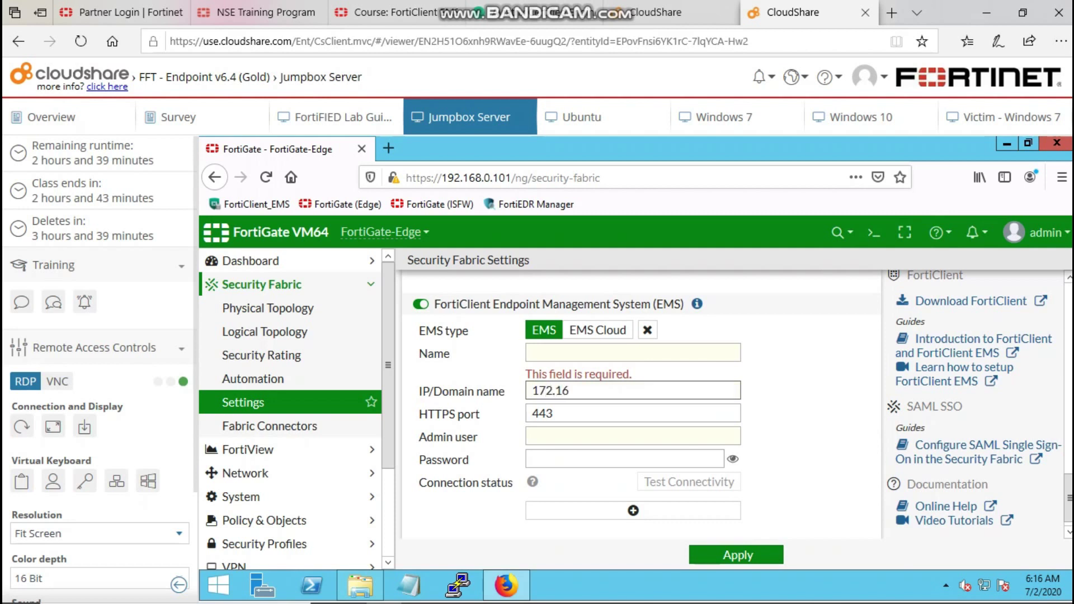
pyautogui.write('172.16.100.10')
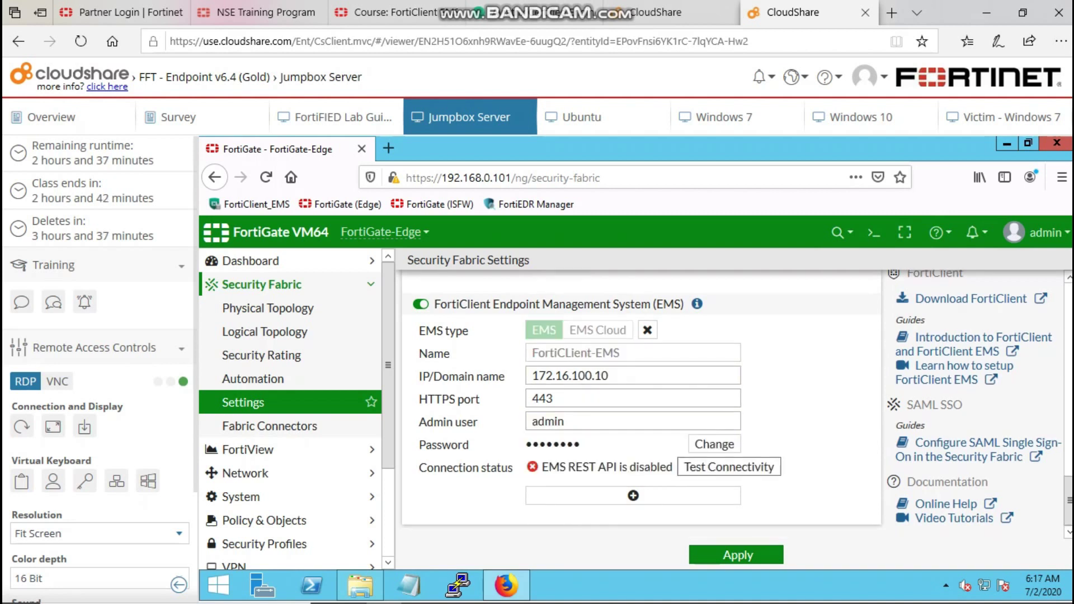
pyautogui.press('BackSpace')
pyautogui.write('25')
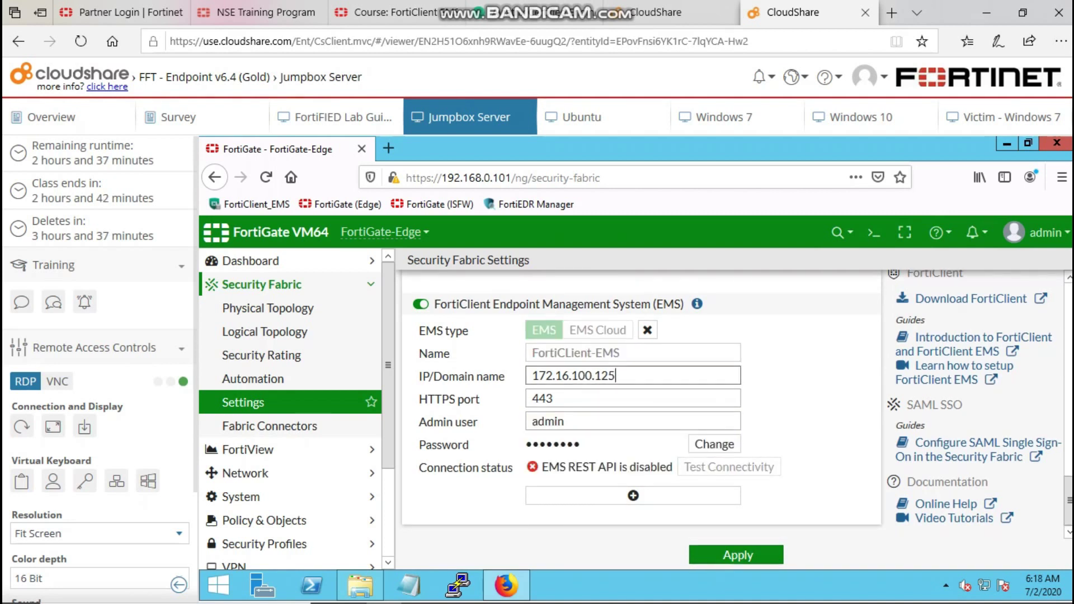
pyautogui.click(718, 555)
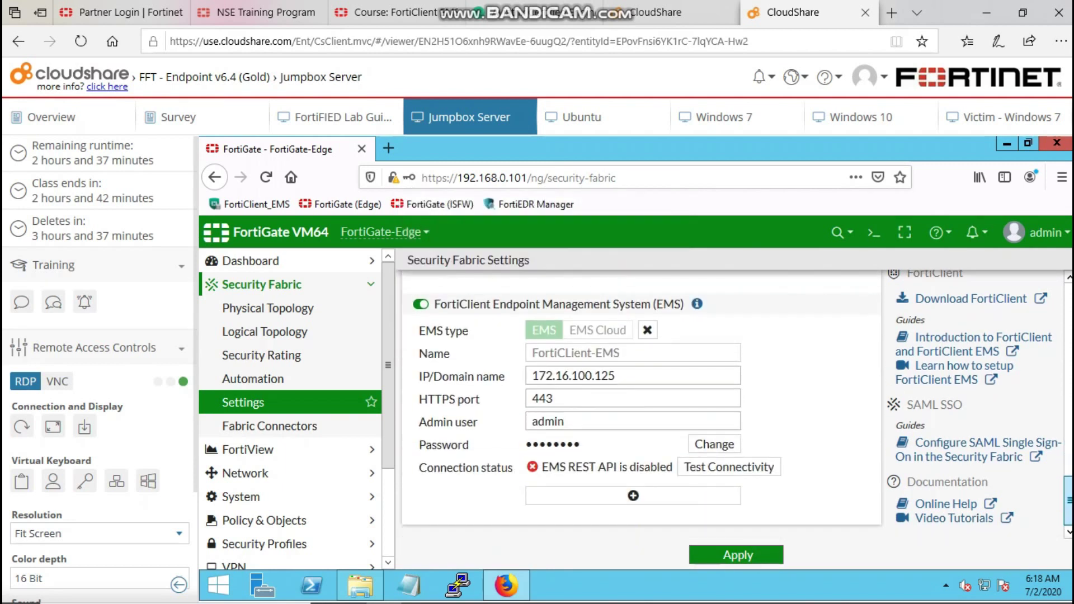
pyautogui.click(746, 474)
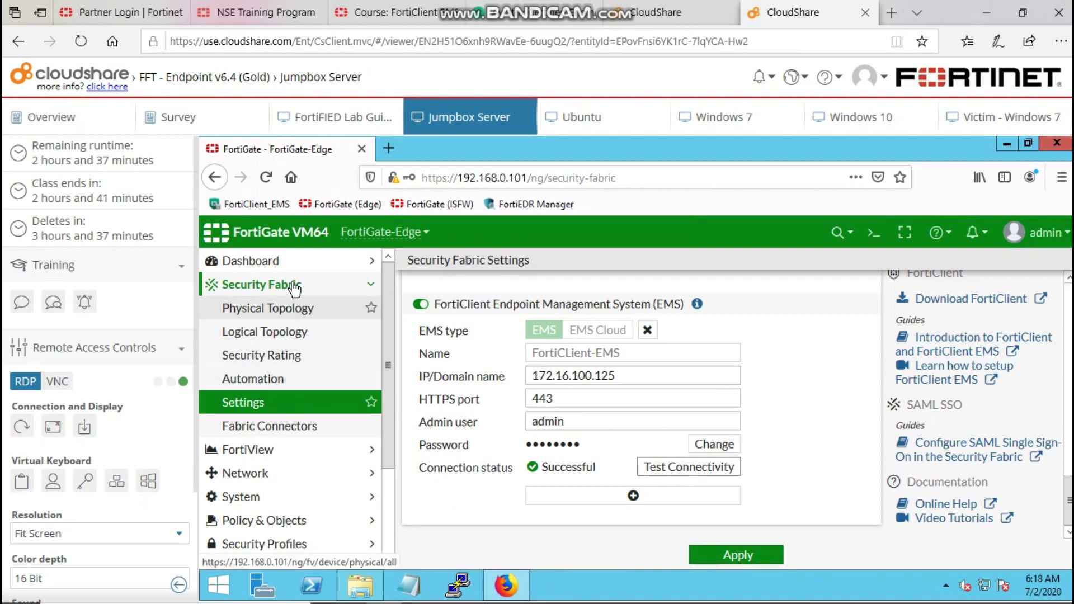
# Step: Edit the FortiCLient-EMS fabric connector and pick REMOTE_Cert_1 as its trusted SSL certificate
pyautogui.click(279, 431)
pyautogui.click(506, 402)
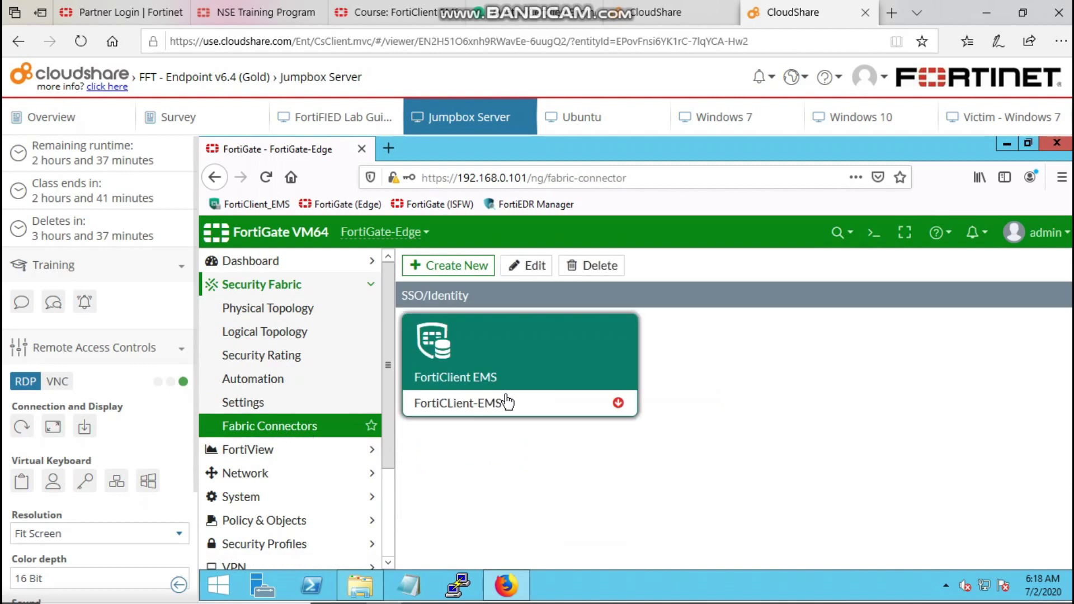
pyautogui.doubleClick(507, 402)
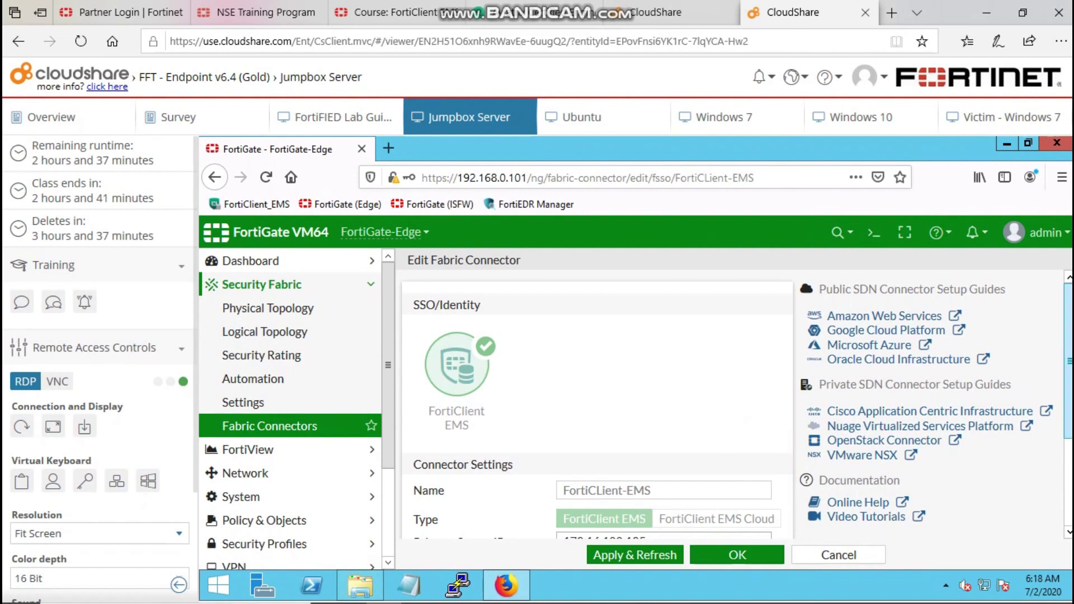
pyautogui.scroll(-2, 597, 403)
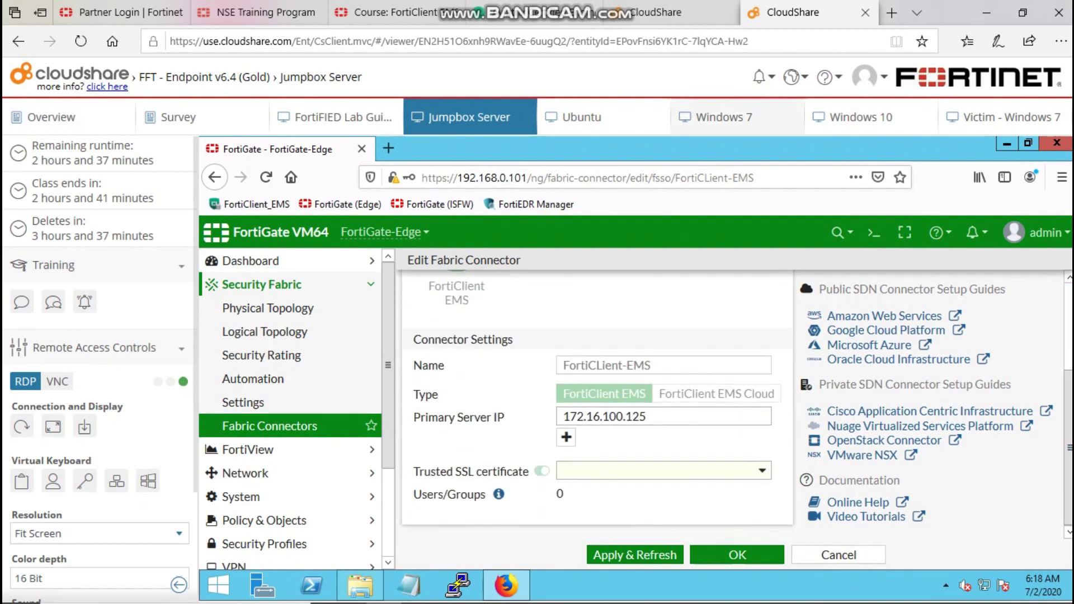
pyautogui.click(745, 476)
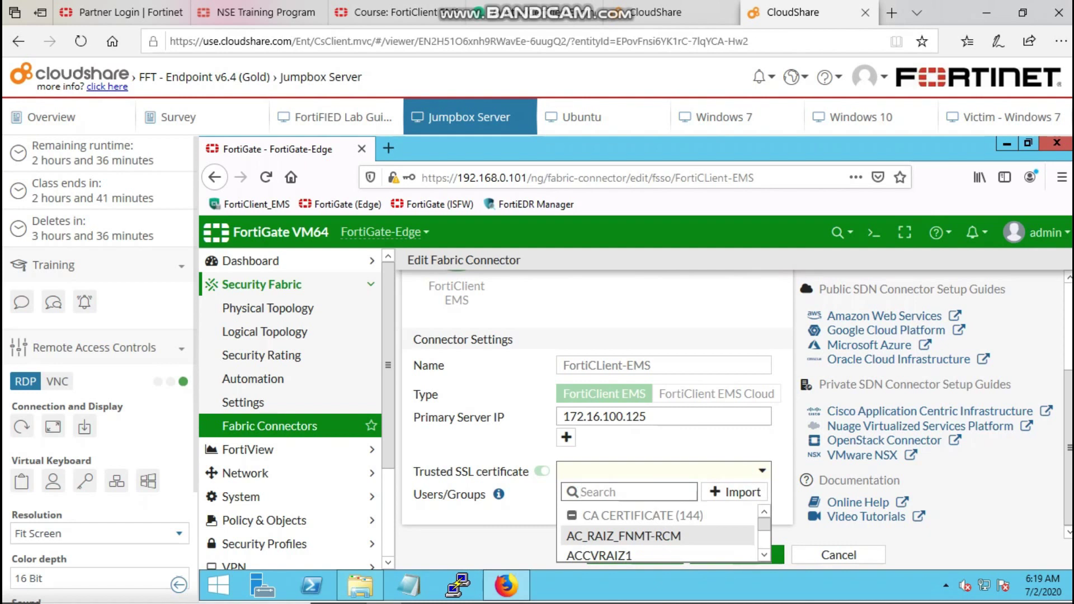
pyautogui.write('re')
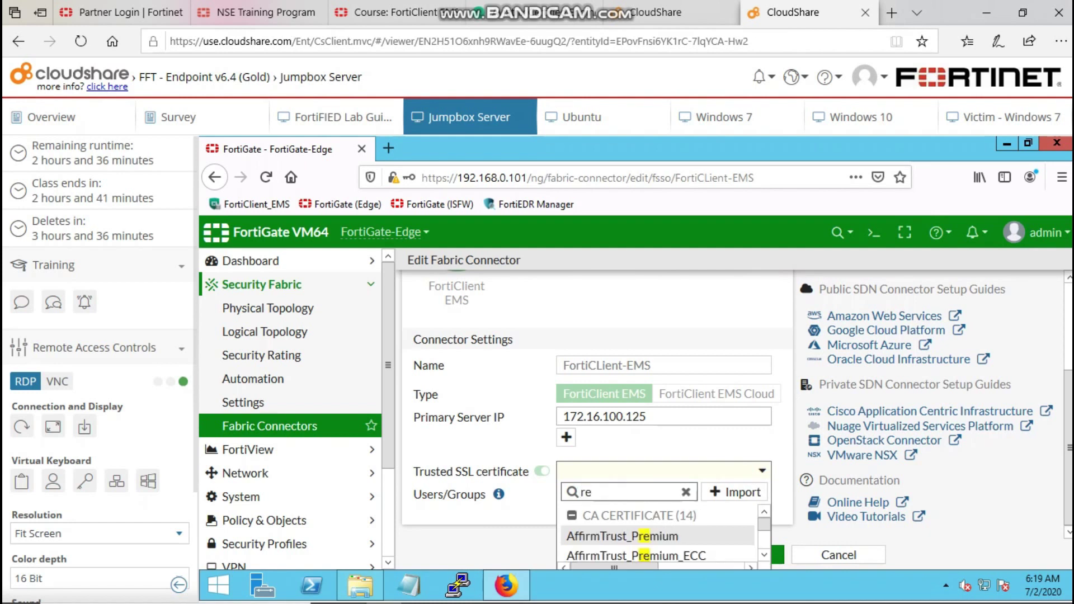
pyautogui.write('mote')
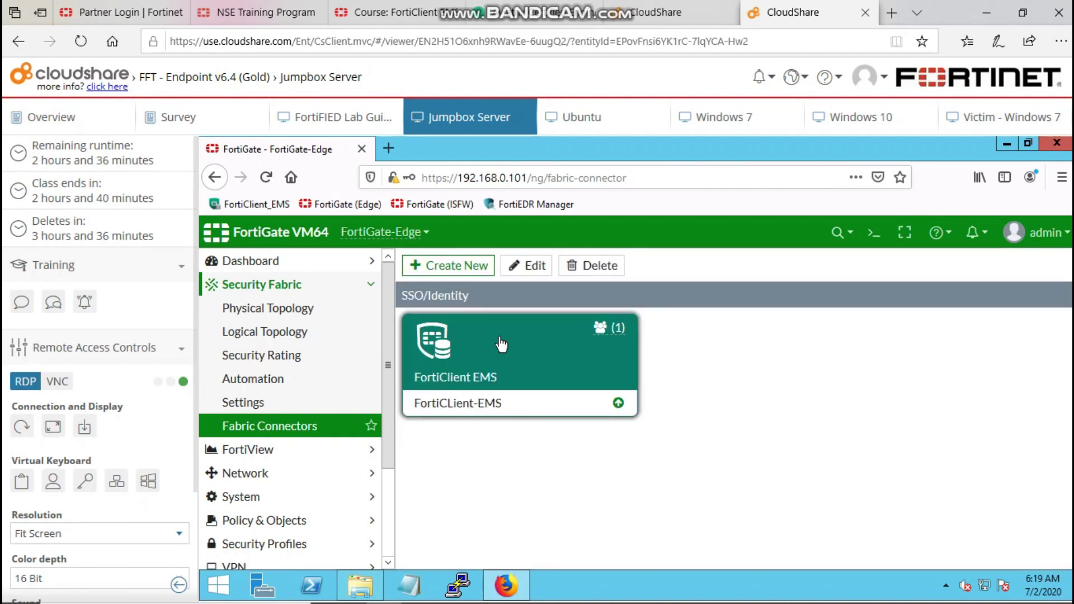
# Step: Reopen the connector, review its provided groups such as TRUSTED_PC_TAG, and save it
pyautogui.doubleClick(614, 371)
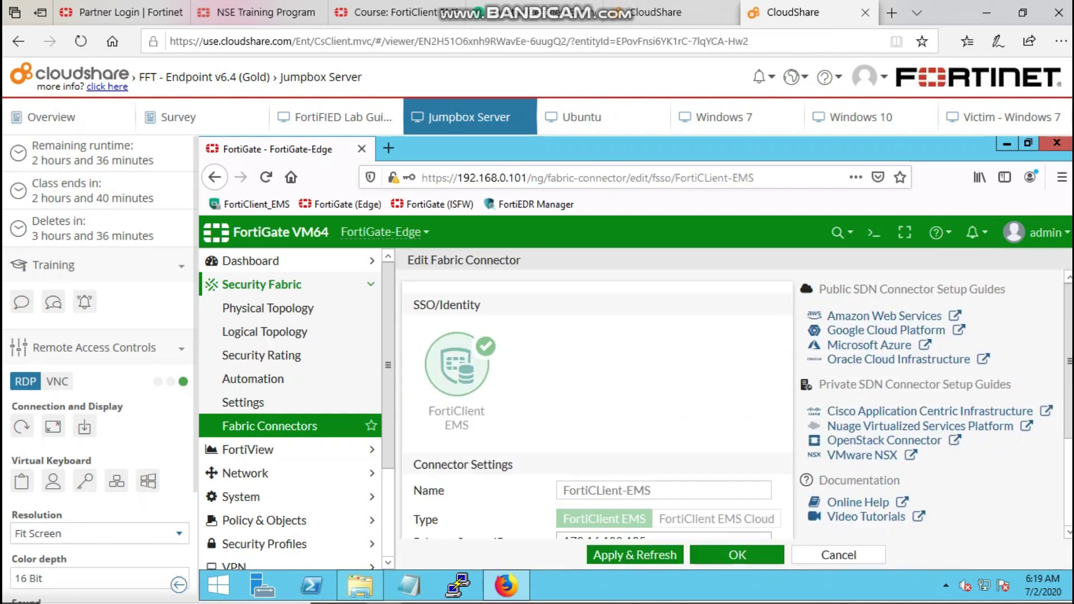
pyautogui.scroll(-1, 538, 330)
pyautogui.scroll(1, 537, 331)
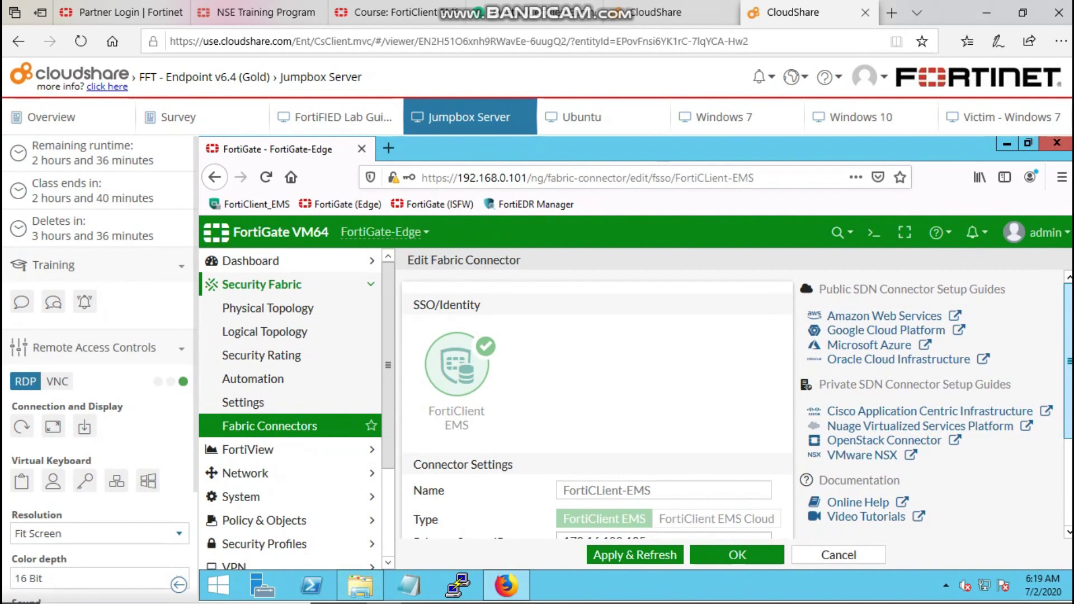
pyautogui.scroll(-2, 597, 392)
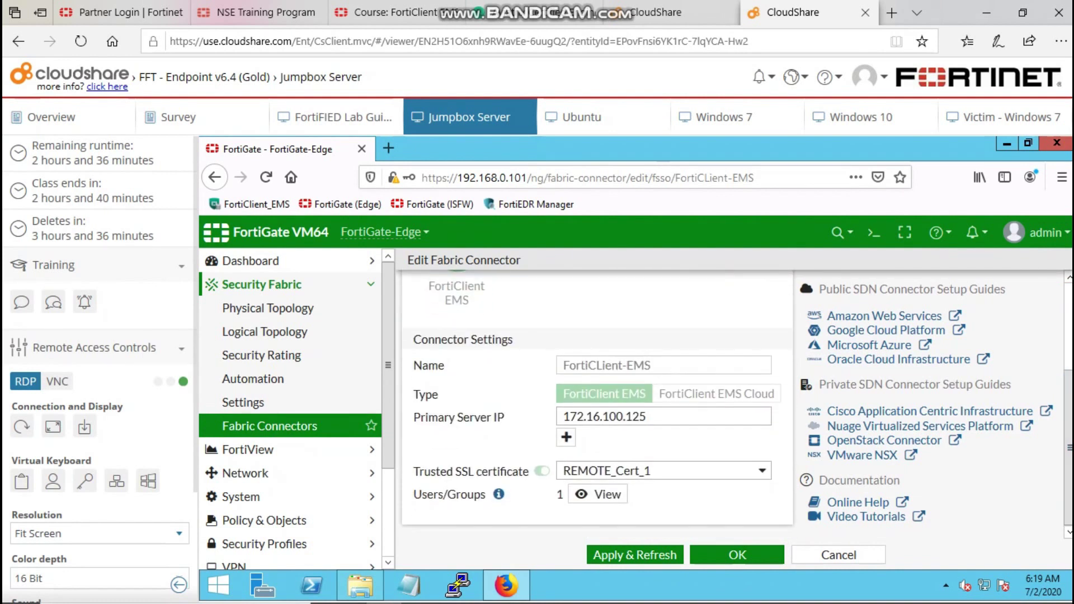
pyautogui.click(590, 500)
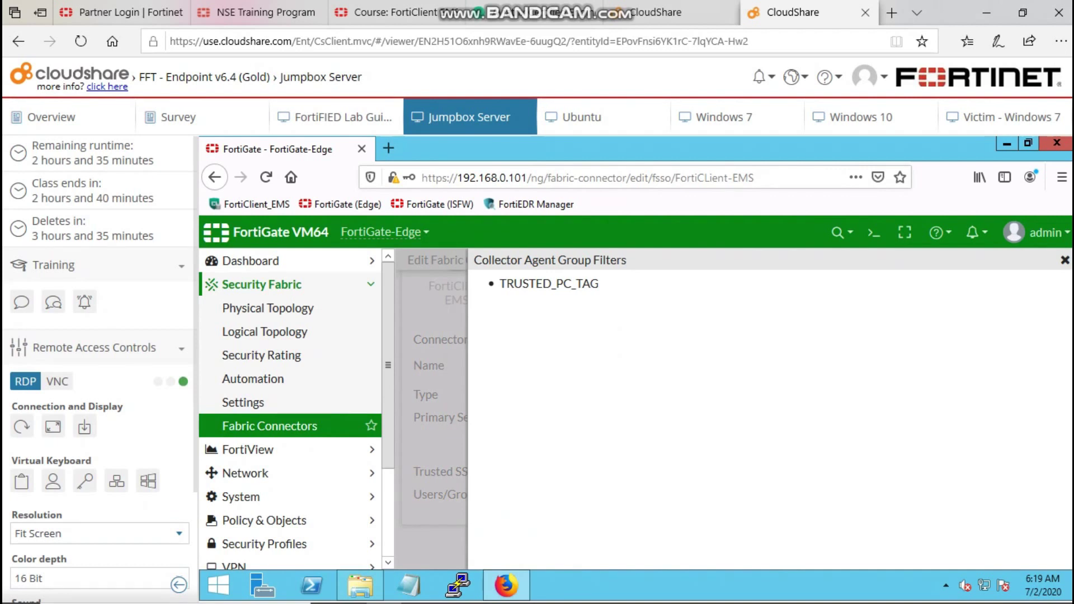
pyautogui.click(1064, 261)
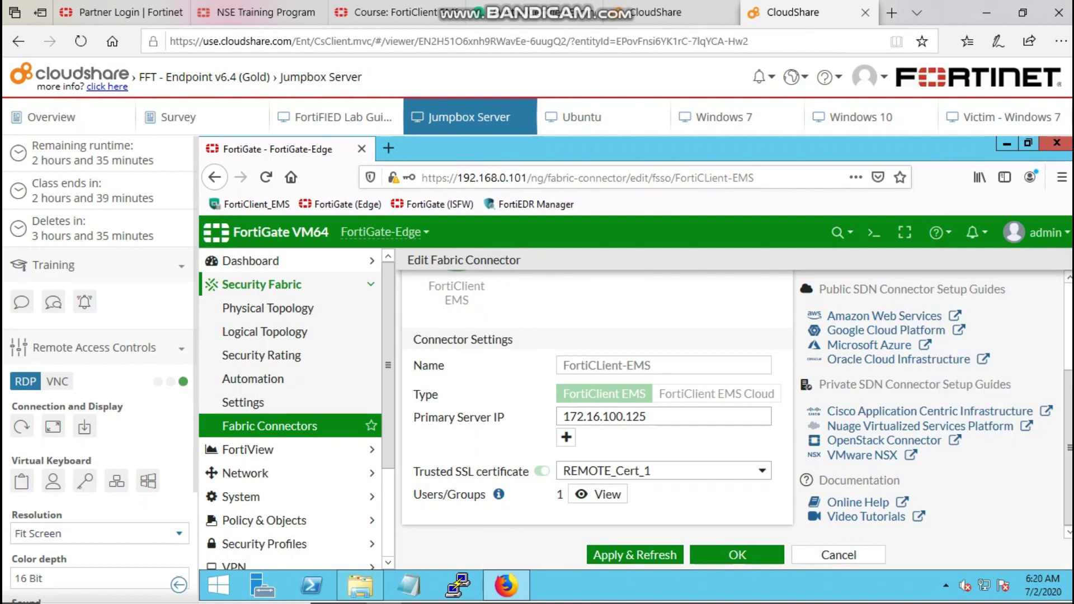
pyautogui.click(718, 553)
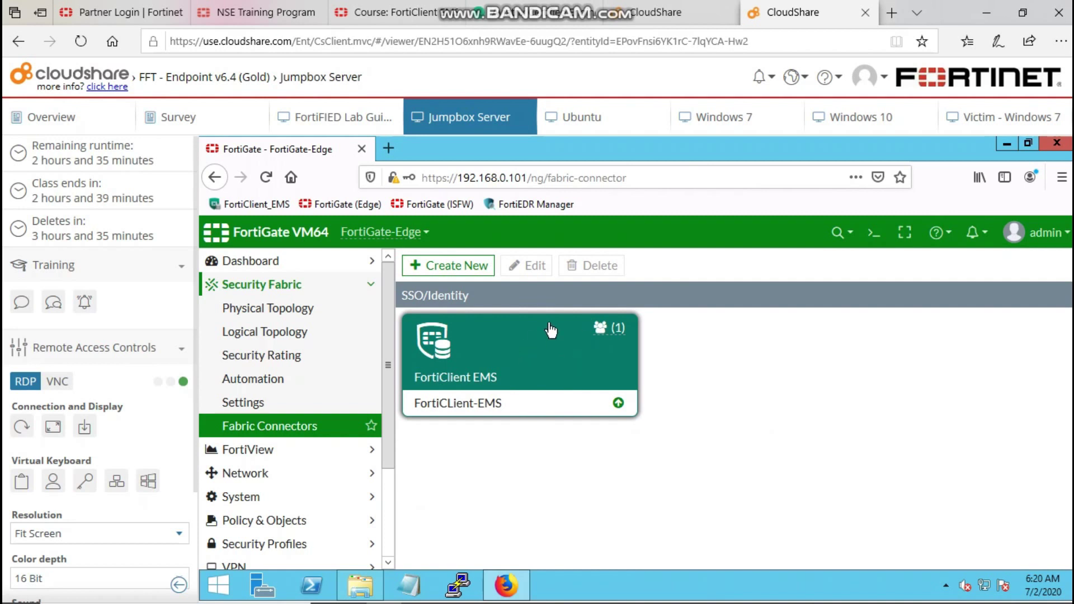
pyautogui.moveTo(594, 339)
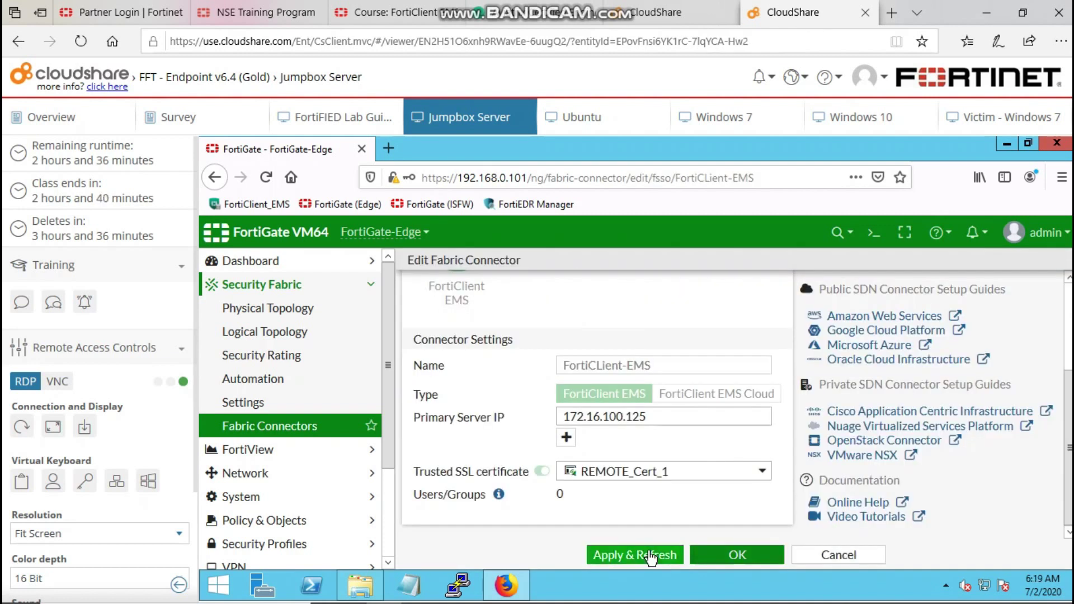
# Step: Apply the FortiCLient-EMS connector settings and refresh its data
pyautogui.click(650, 556)
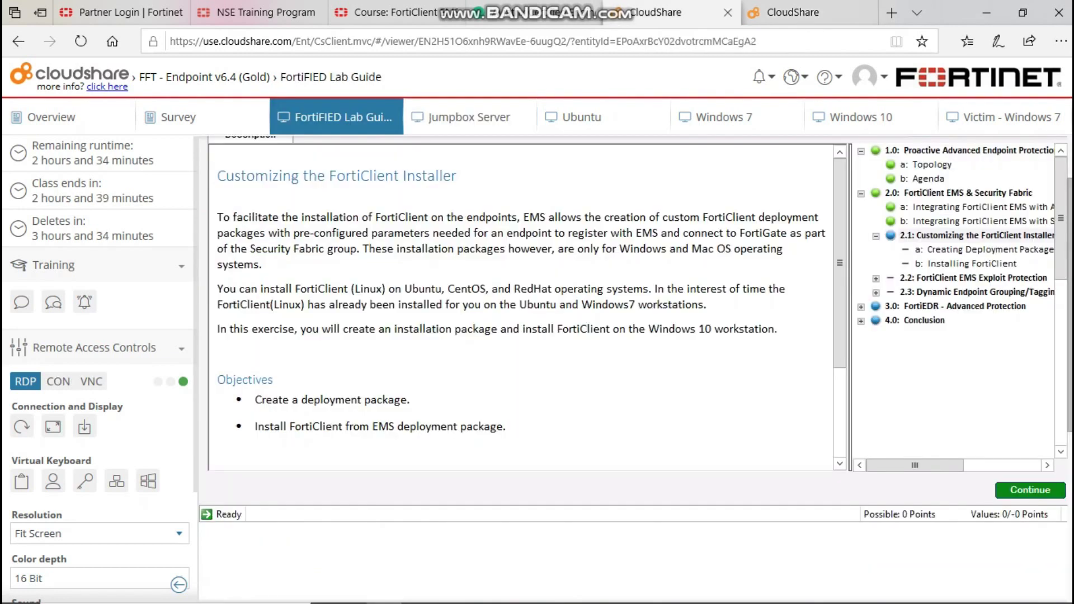